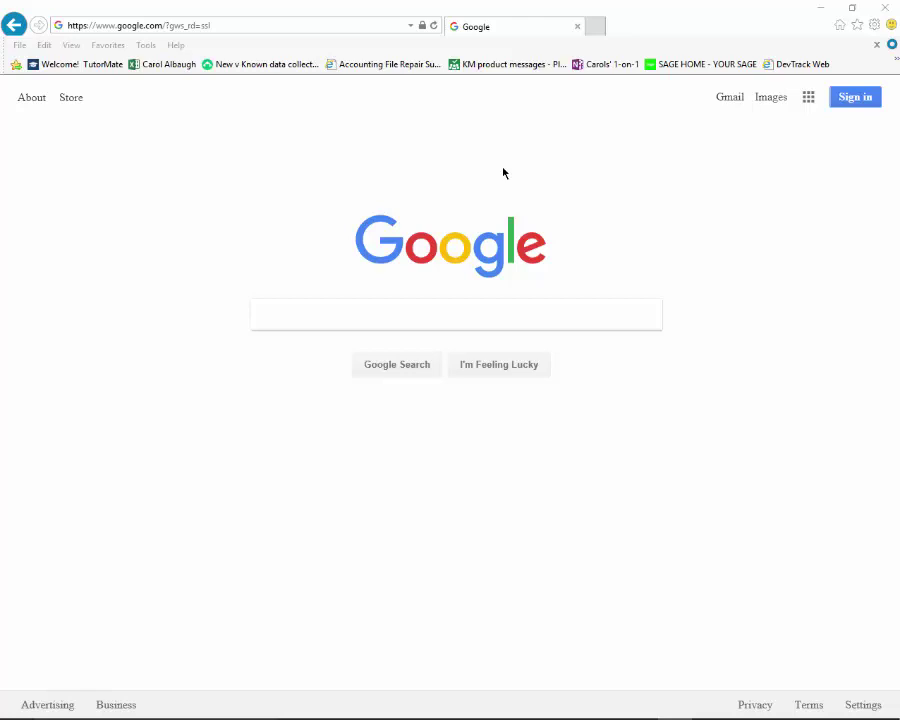
Load support.na.sage.com in Internet Explorer, then bring Sage BusinessWorks 2018 forward
left_click(236, 31)
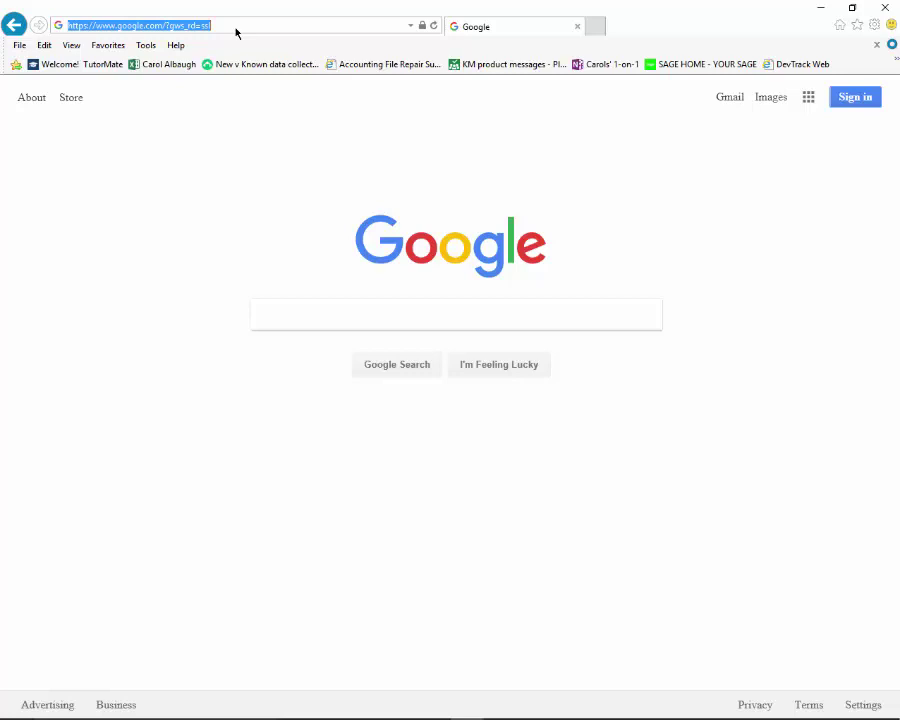
type("support.n")
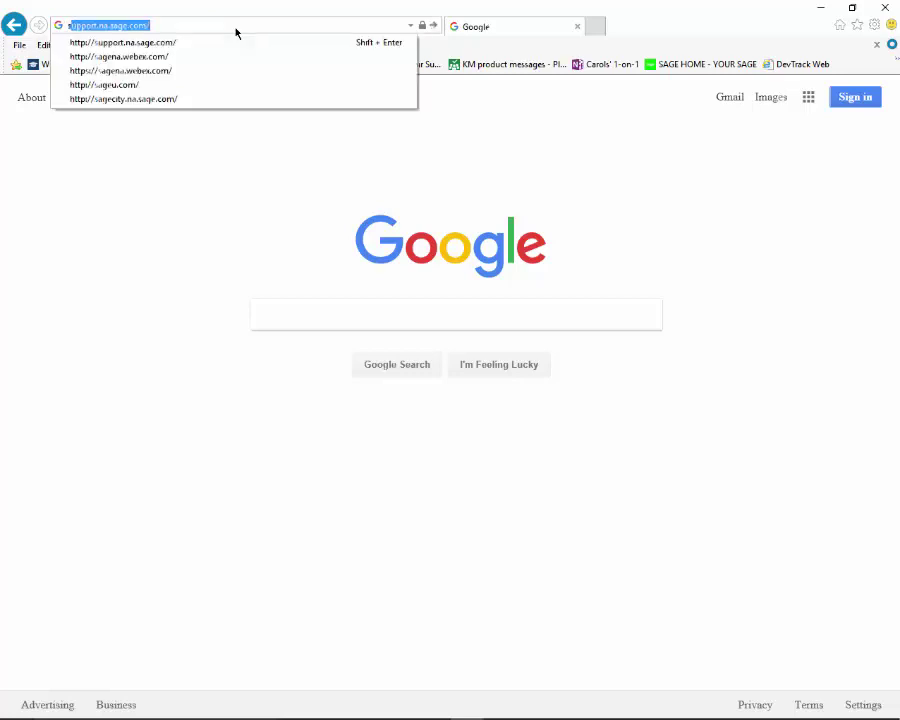
type("a.sage.co")
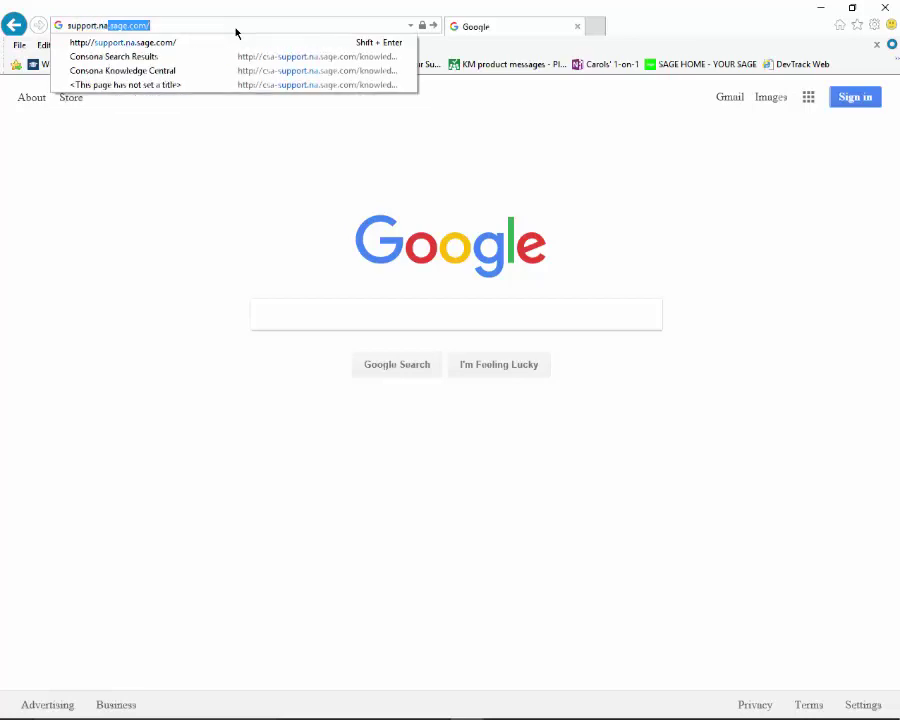
type("m")
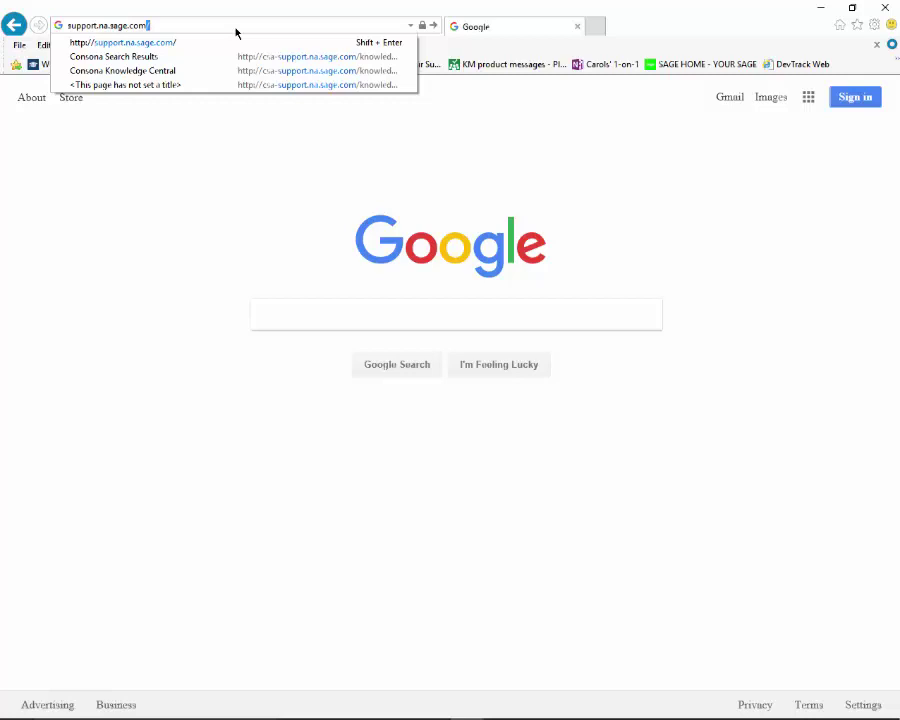
key("Return")
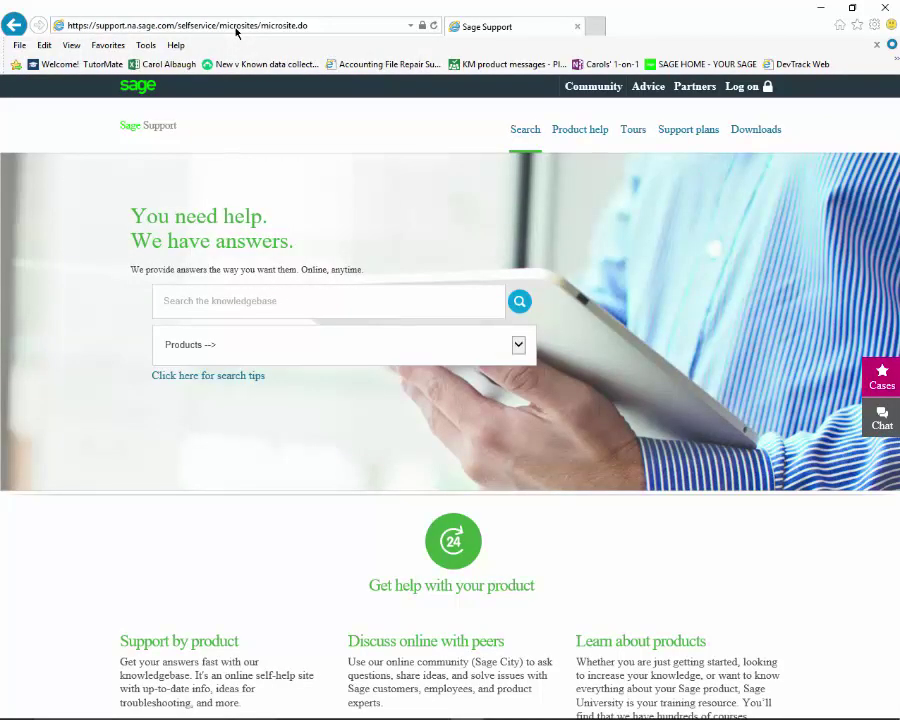
key("alt+Tab")
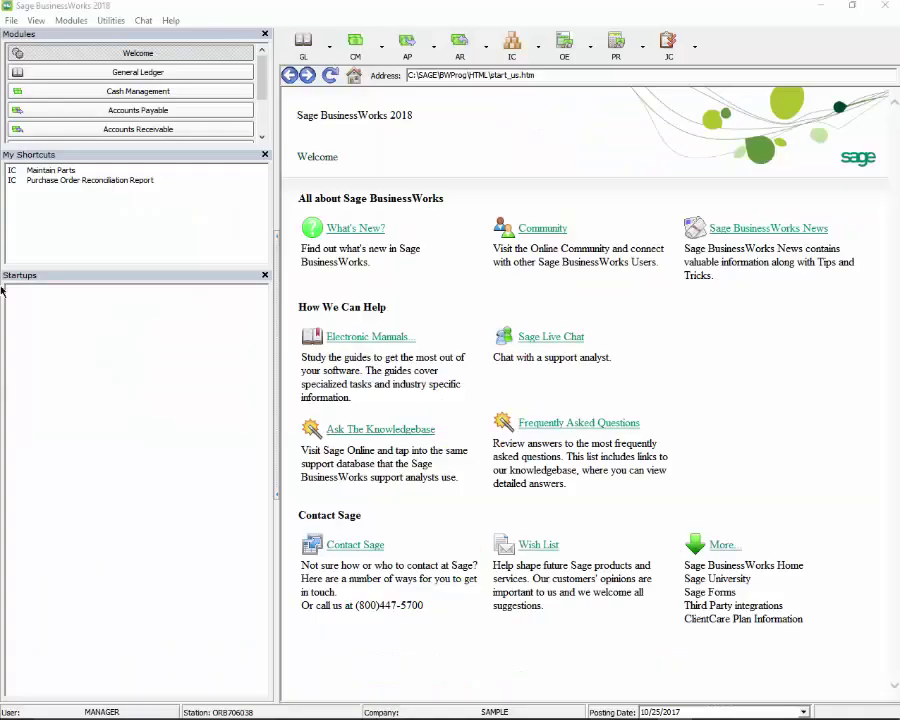
Launch Online Support from the Help > Support and Service on the Web menu
left_click(171, 20)
mouse_move(241, 92)
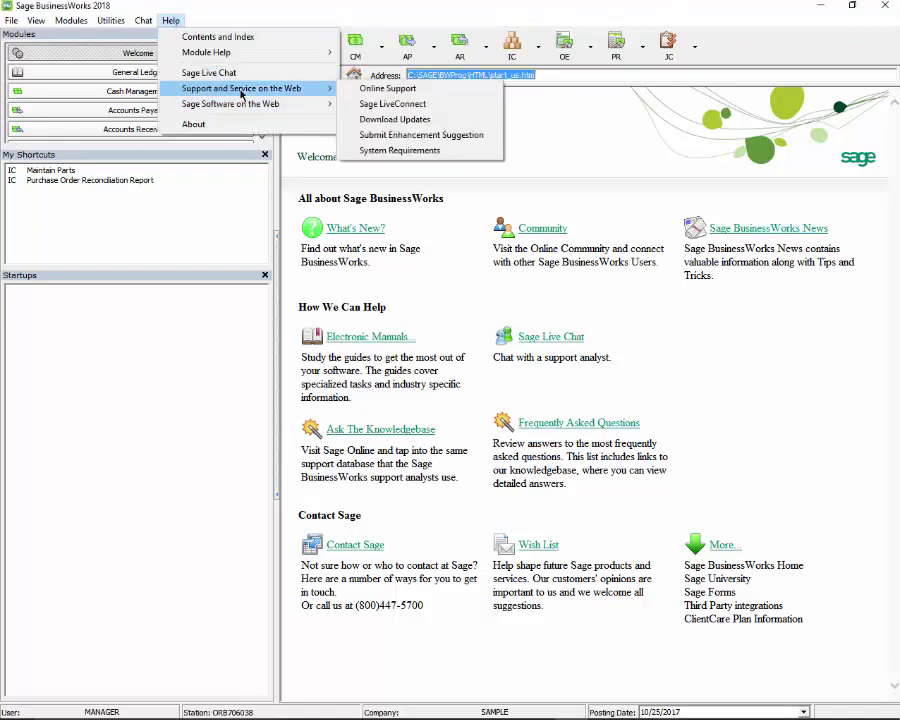
left_click(371, 89)
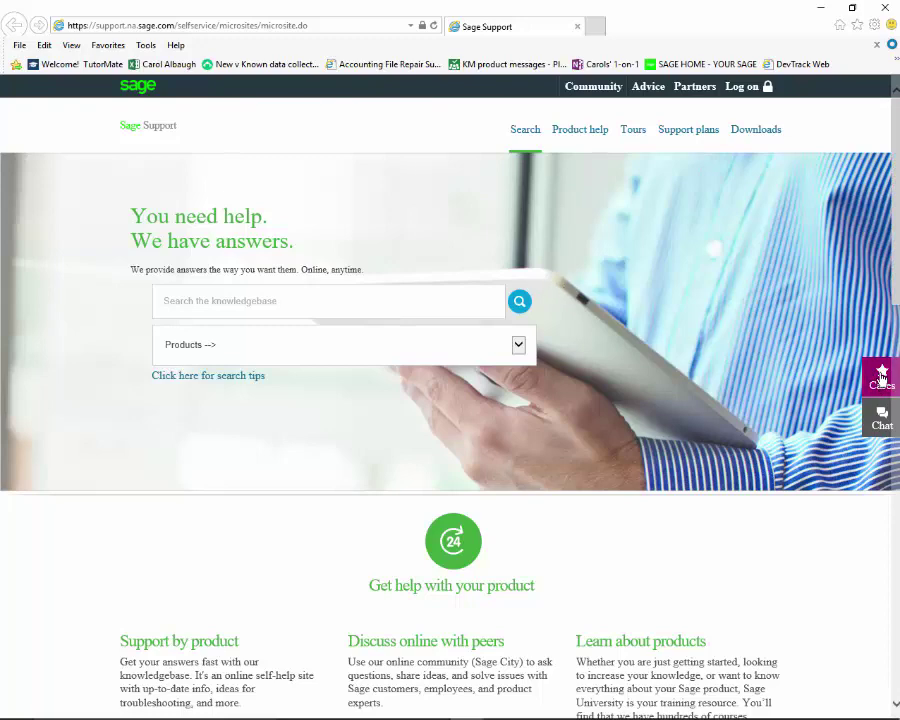
Start a Sage BusinessWorks Accounting case under Processing, subcategory Batches, entries, posting
left_click(881, 376)
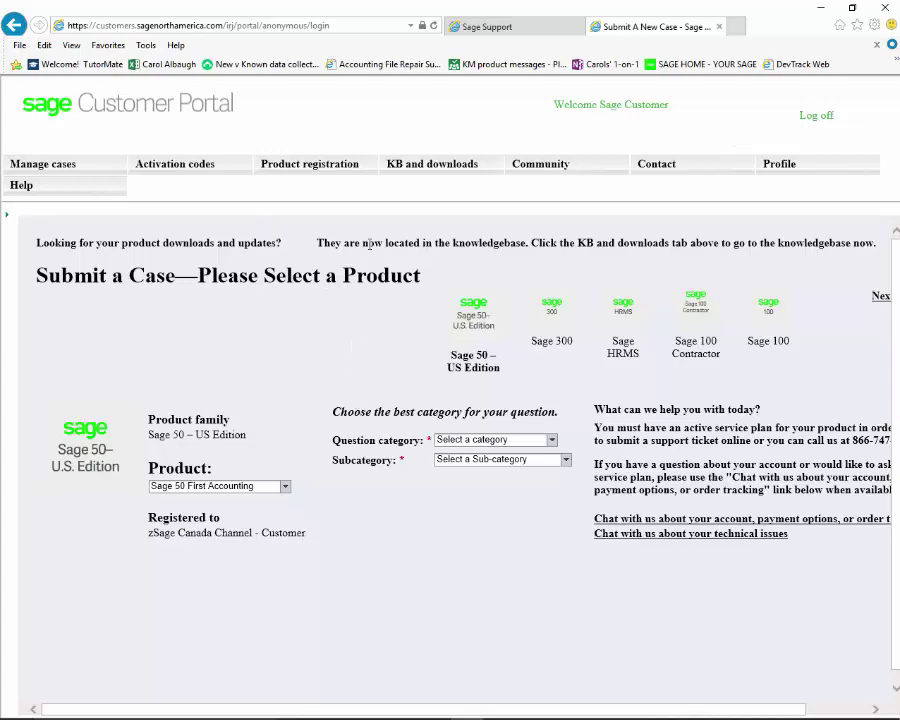
left_click(881, 297)
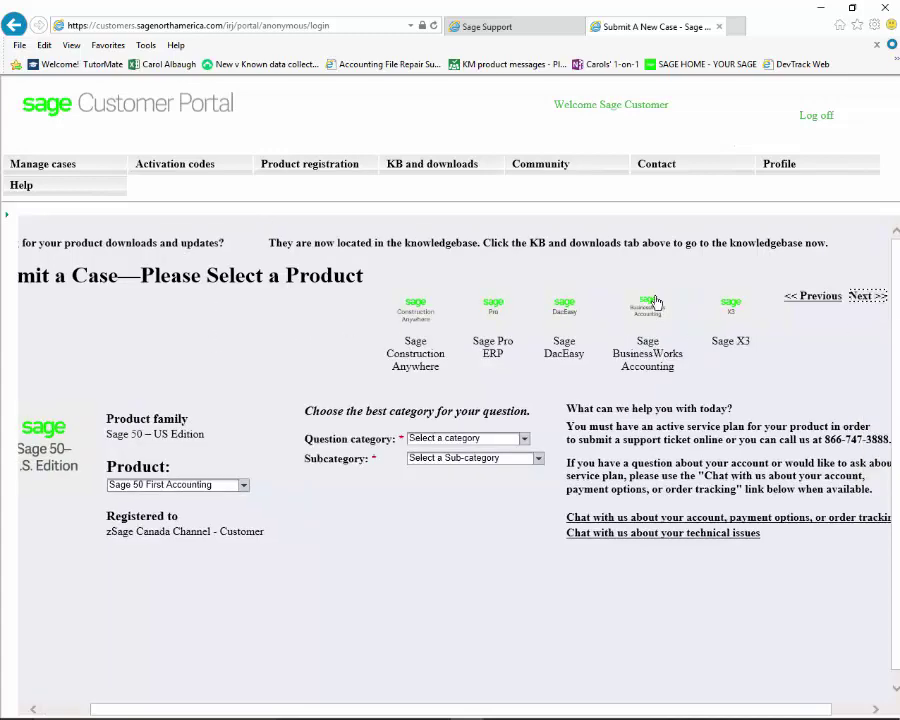
left_click(655, 307)
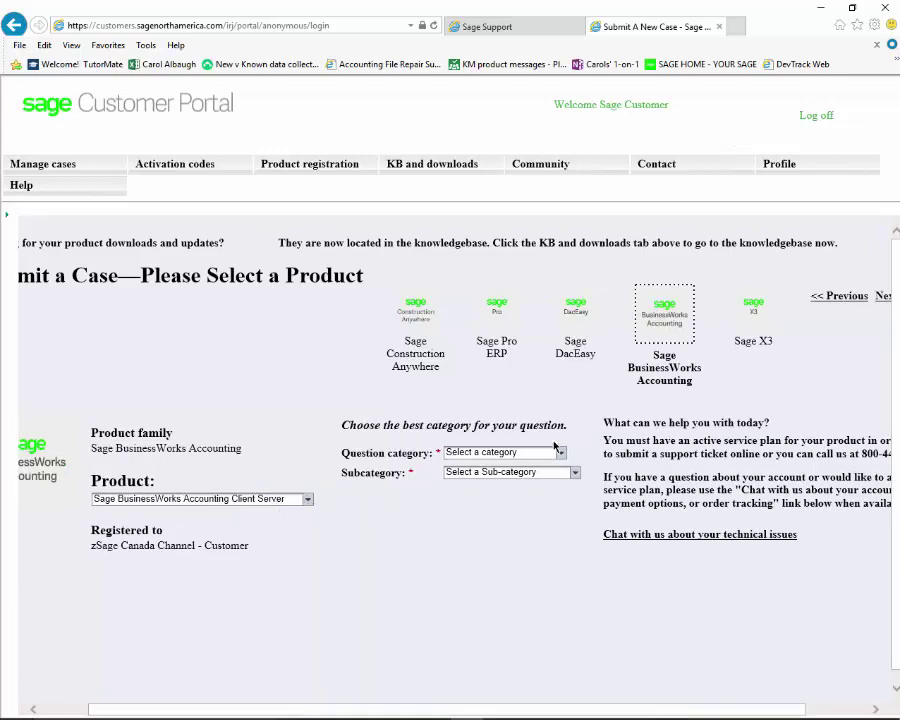
left_click(560, 453)
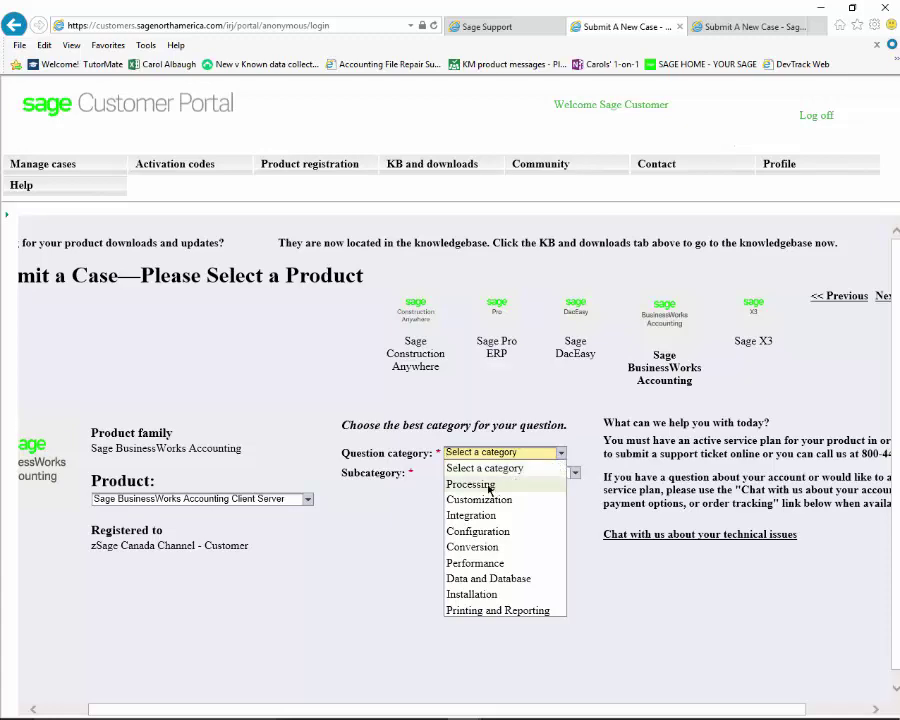
left_click(489, 486)
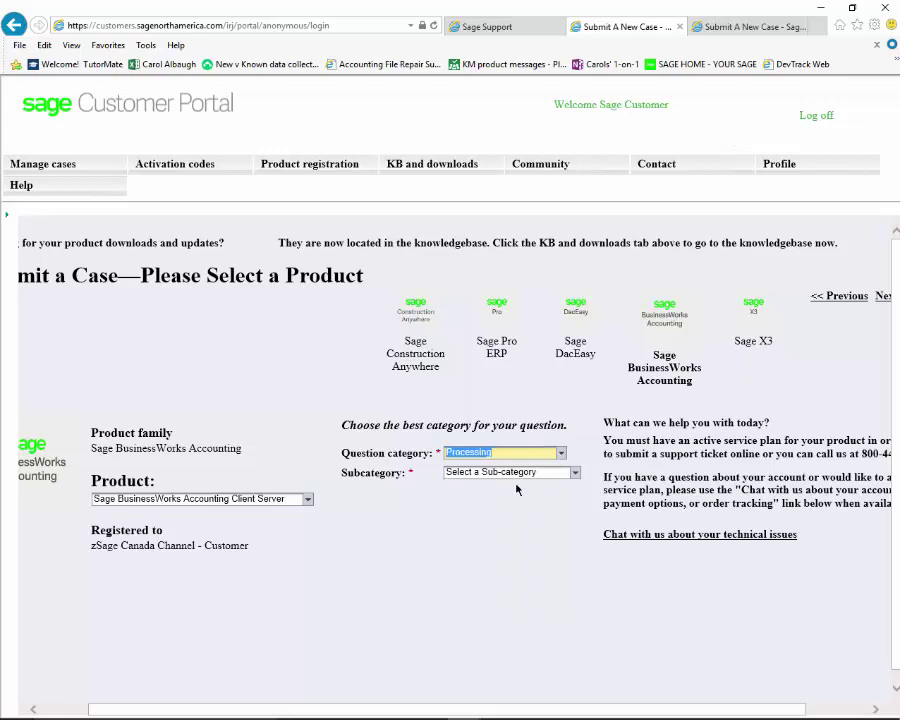
left_click(577, 474)
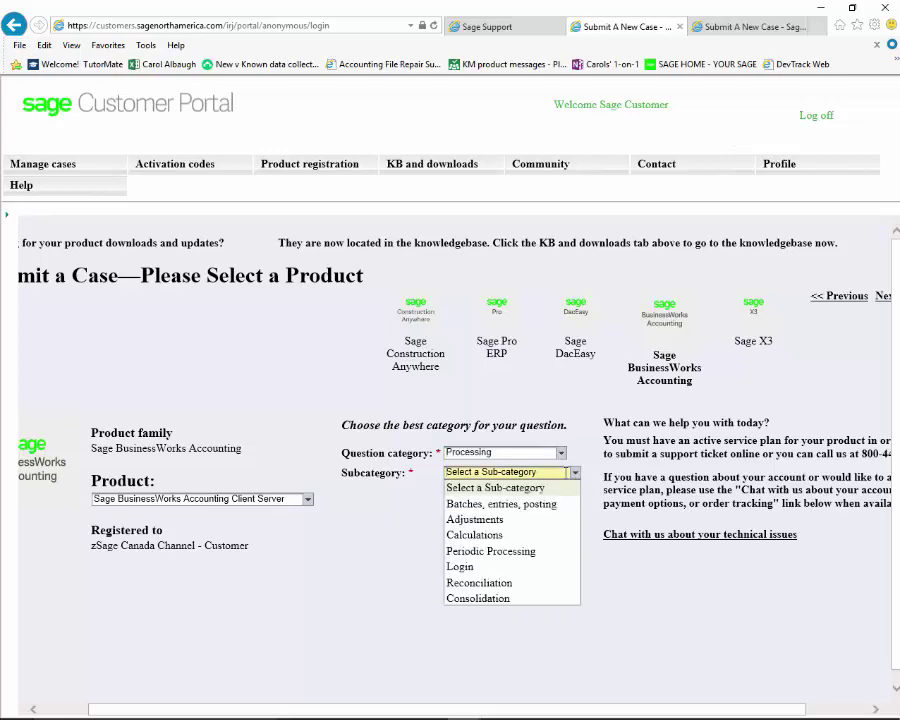
left_click(515, 506)
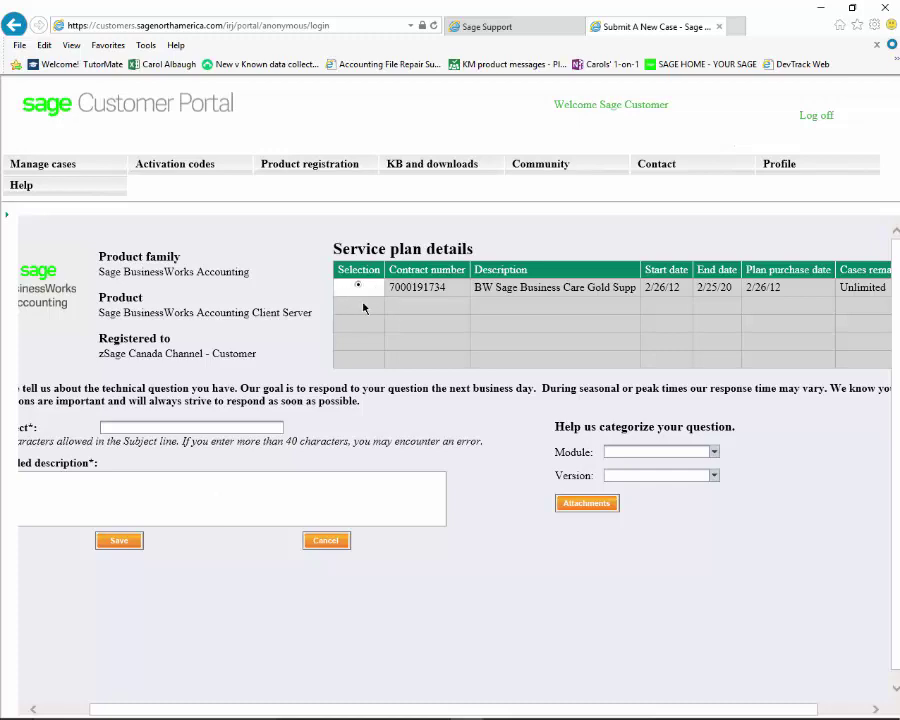
Enter subject 'How to void a check' and describe the jammed, unprinted check
left_click(190, 427)
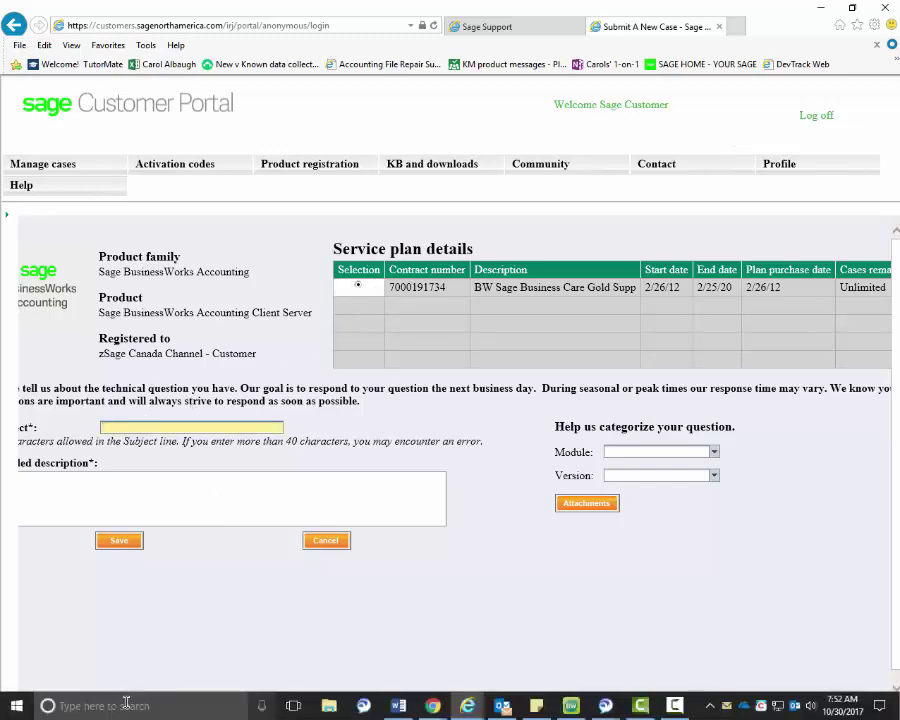
scroll(88, 655, "left", 2)
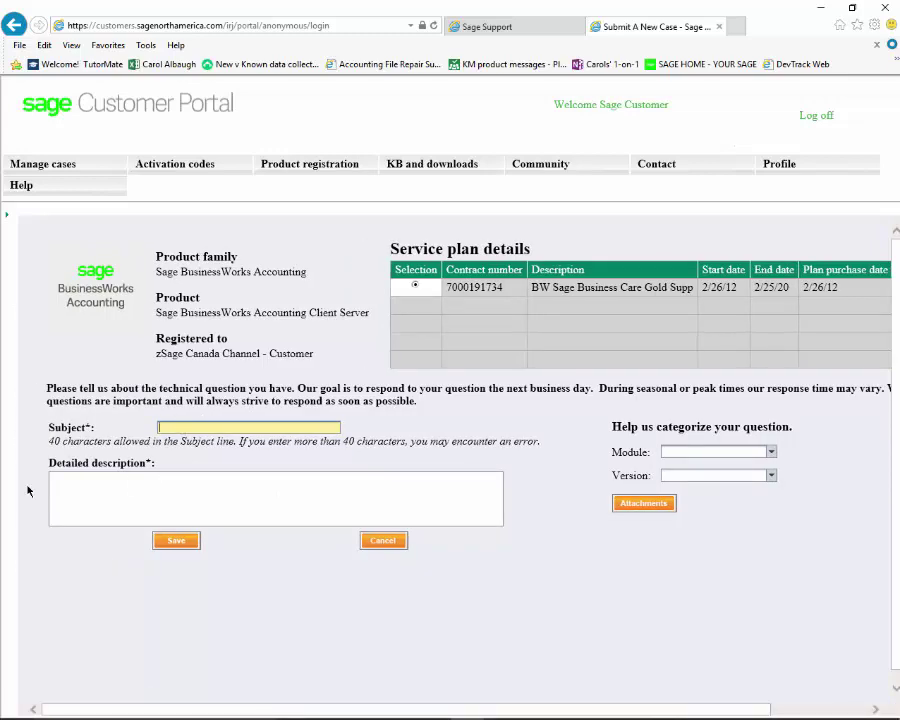
type("How to void a check")
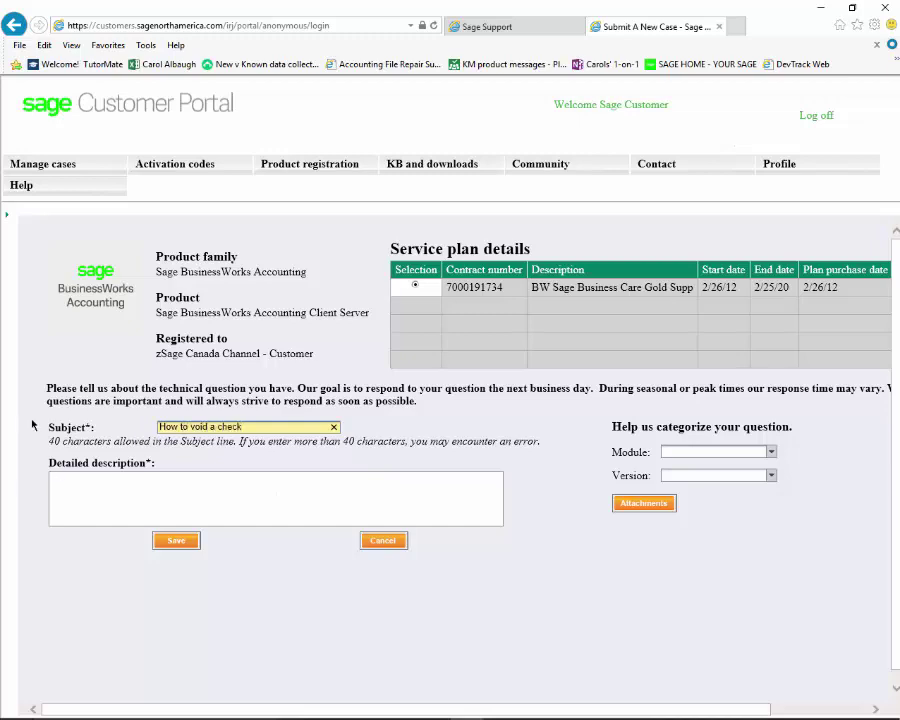
left_click(190, 506)
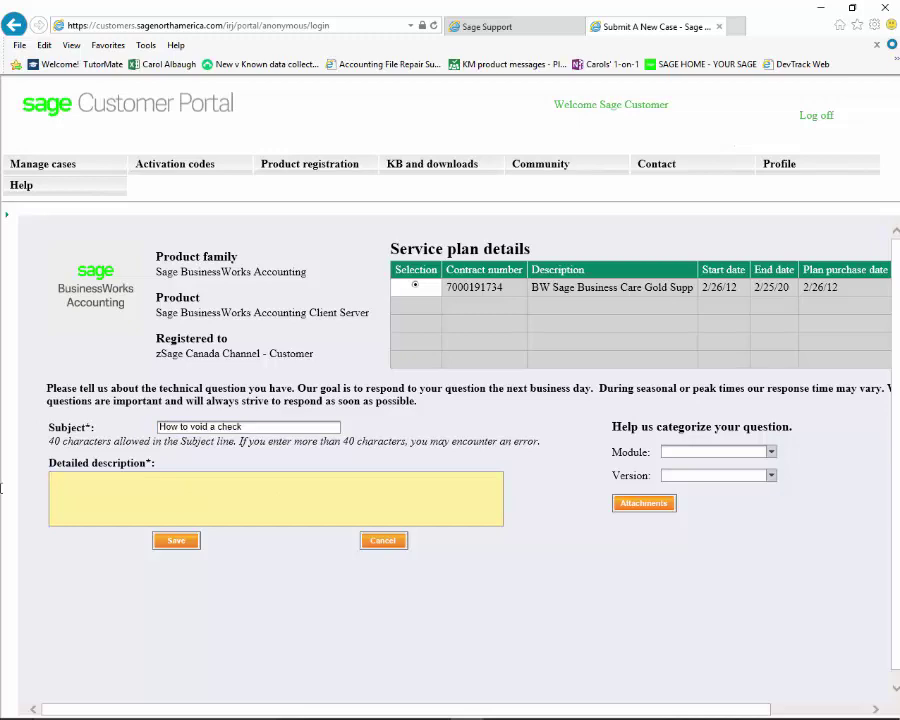
type("My printer jammed and the check did")
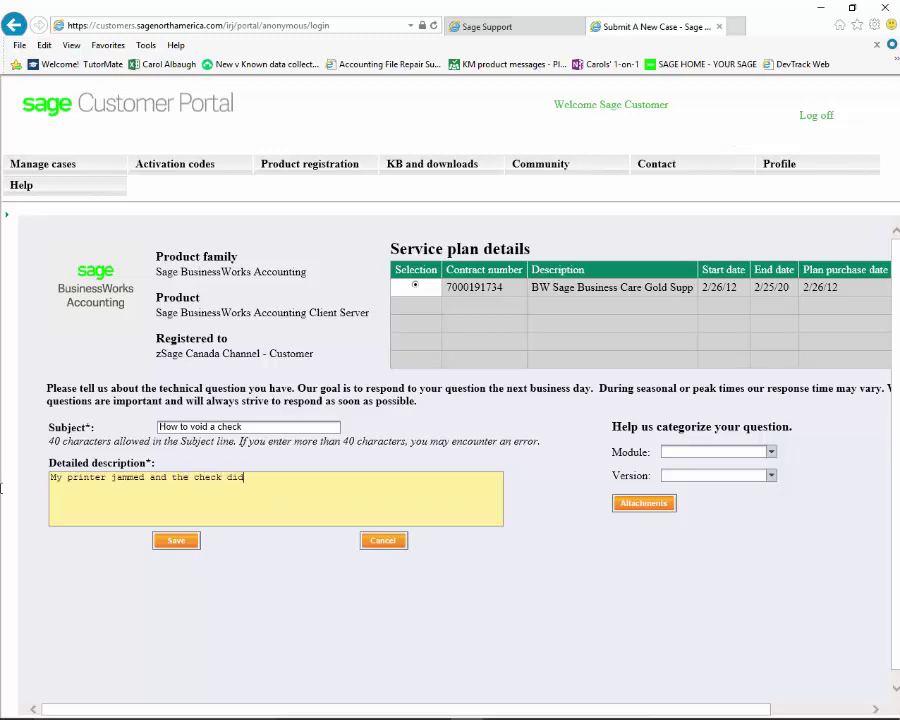
type("n't print.   How can I void and reprint thi")
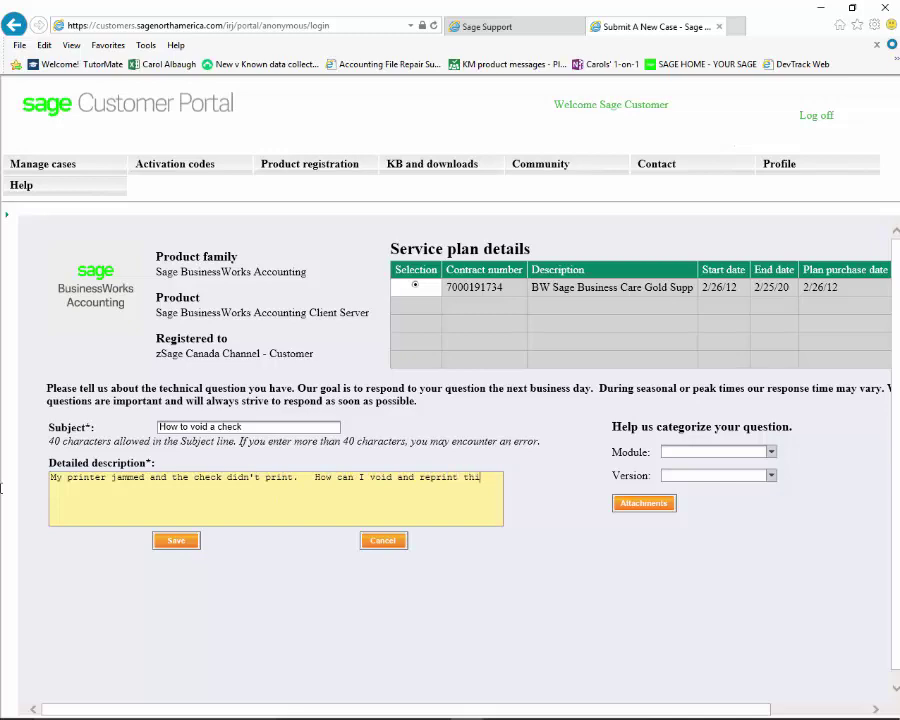
type("s check?")
Choose ACCOUNTS PAYABLE as the case module and expand the Version list
left_click(772, 452)
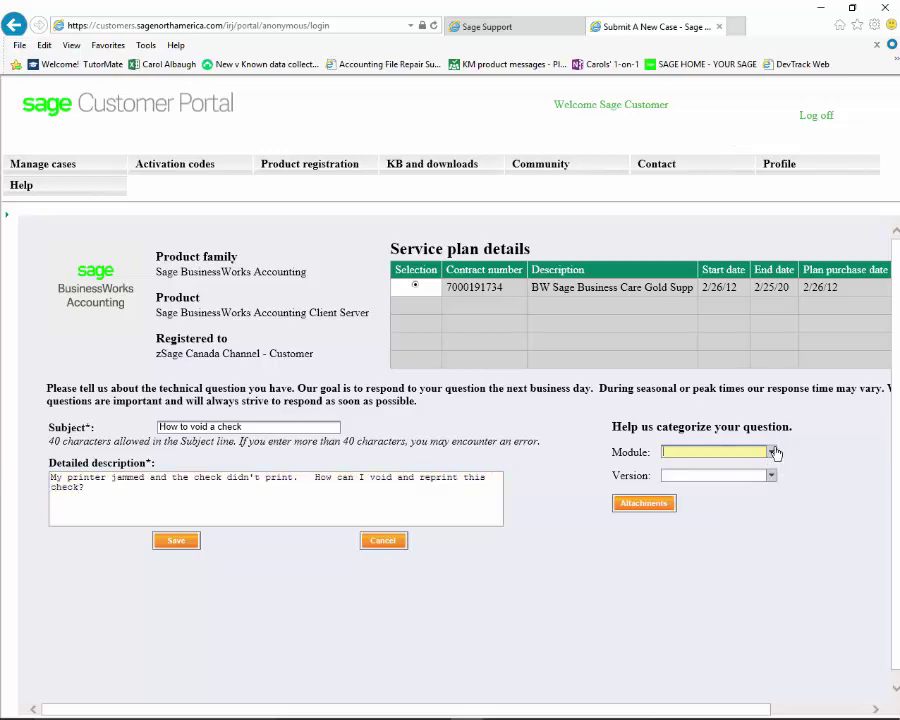
left_click(771, 452)
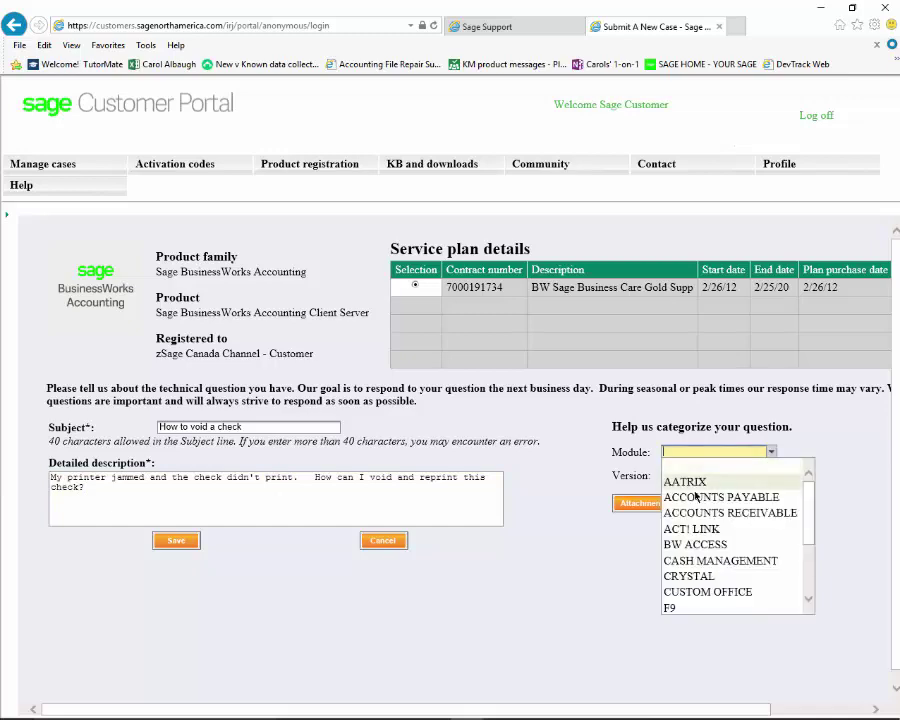
left_click(695, 498)
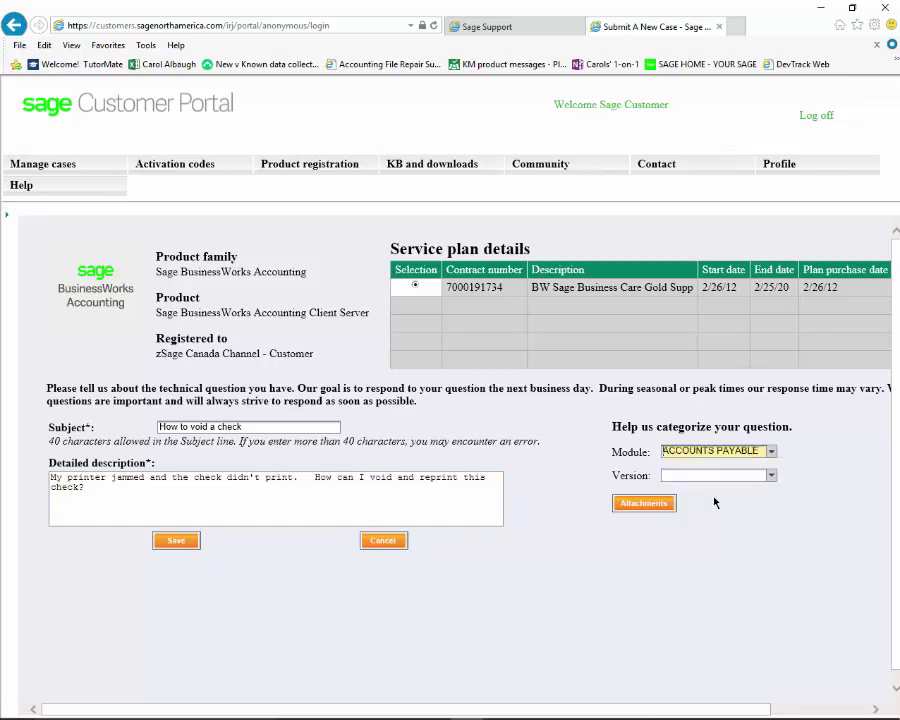
left_click(776, 481)
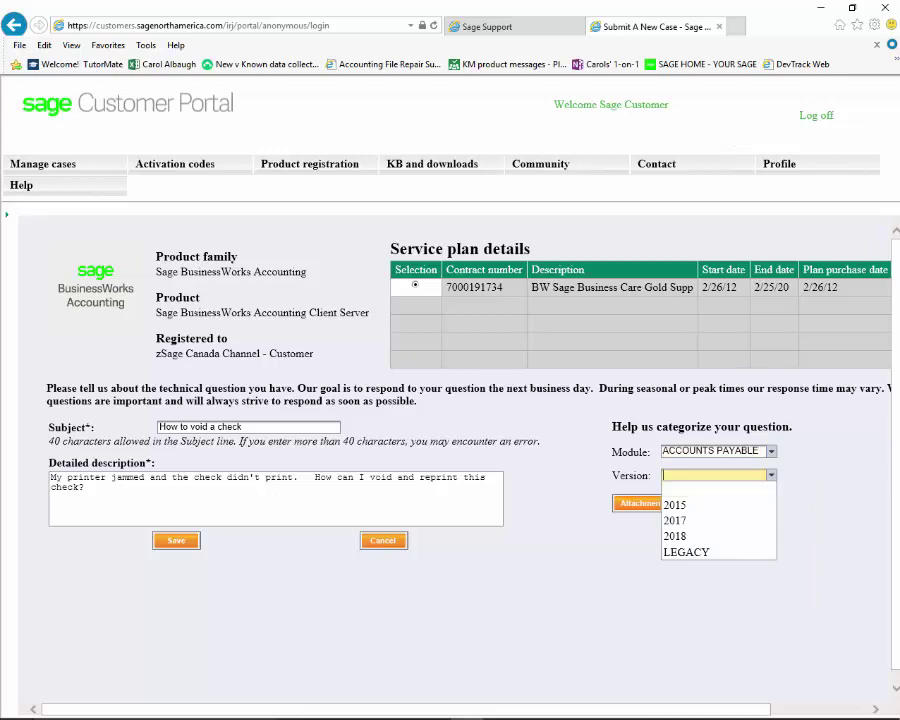
Check BusinessWorks' Help > About details: Version 2018, build 0013
mouse_move(726, 712)
left_click(570, 706)
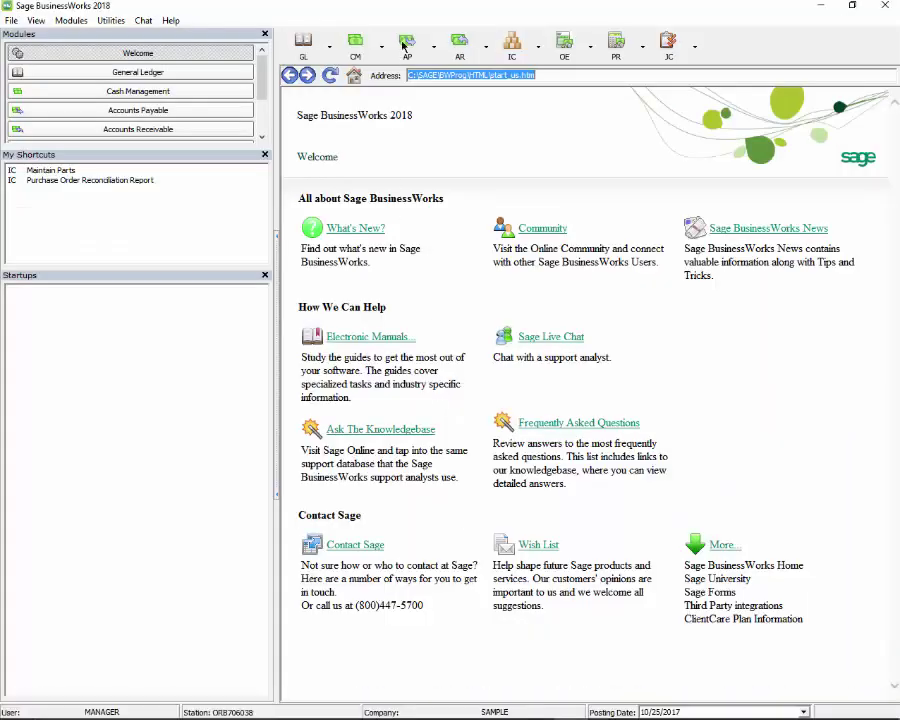
left_click(171, 20)
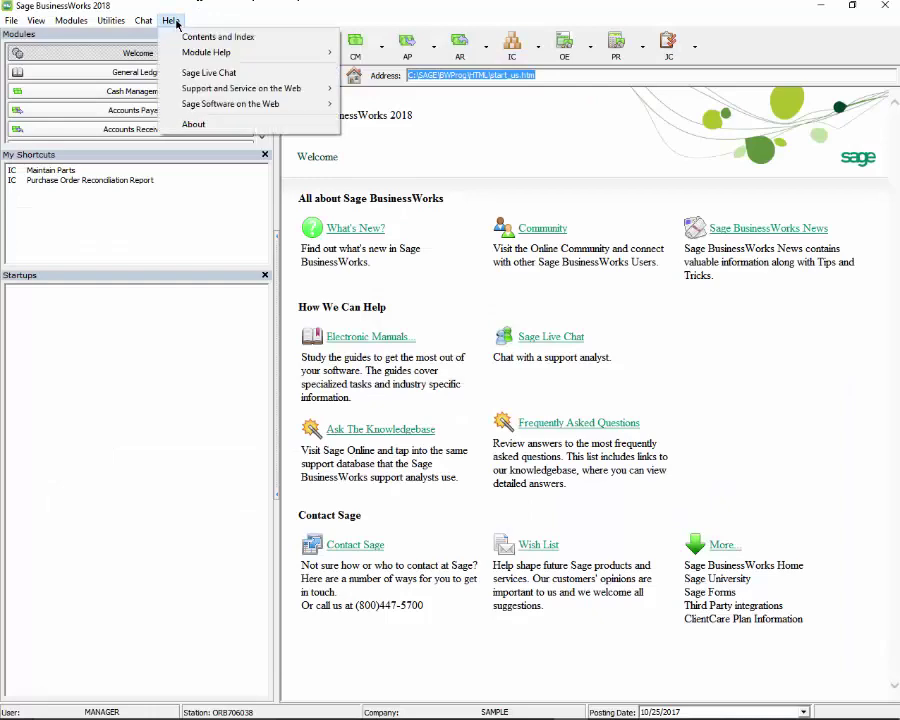
left_click(192, 123)
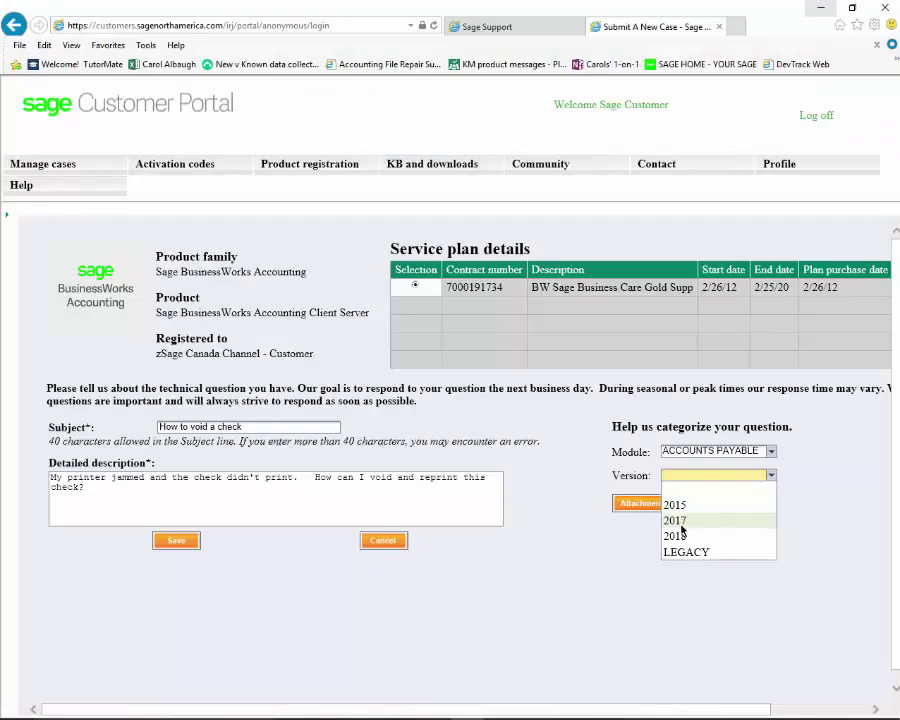
Choose 2018 as the case's Version
left_click(679, 538)
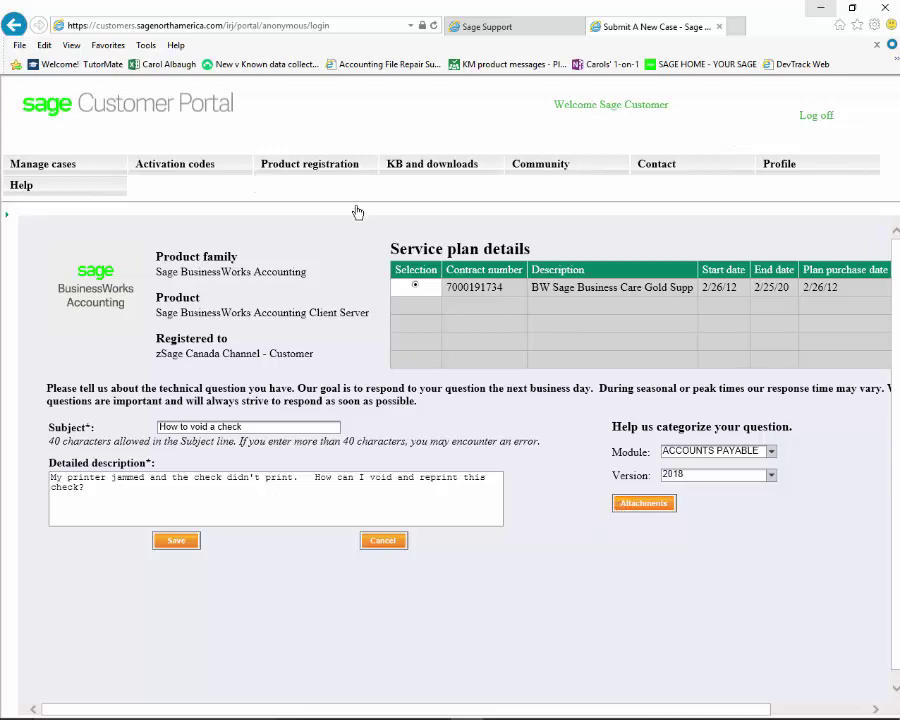
Attach the service plan JPG to the case with description 'Error message'
left_click(643, 503)
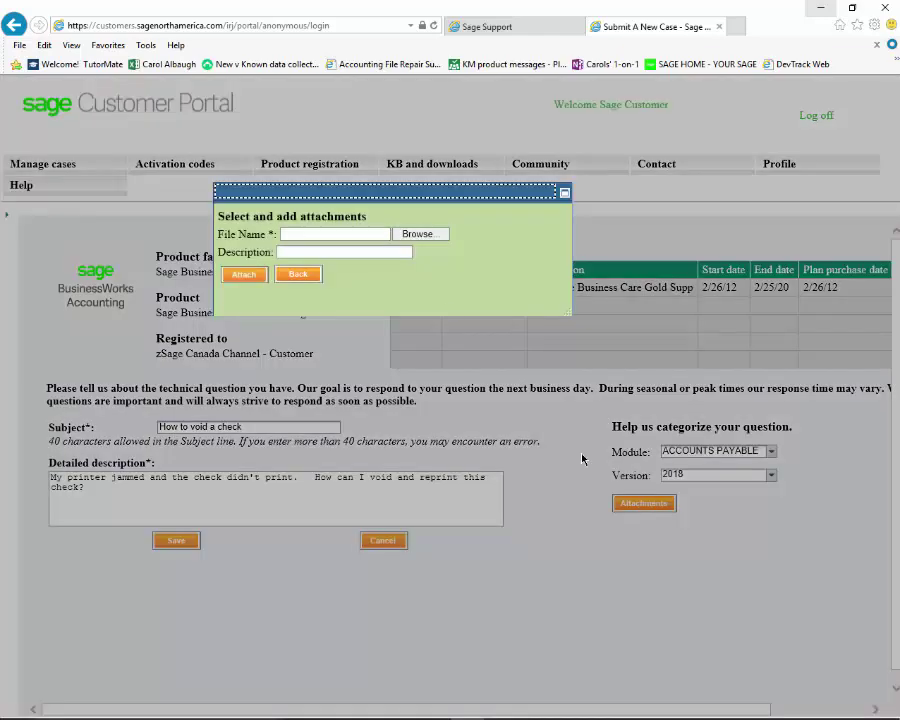
left_click(416, 234)
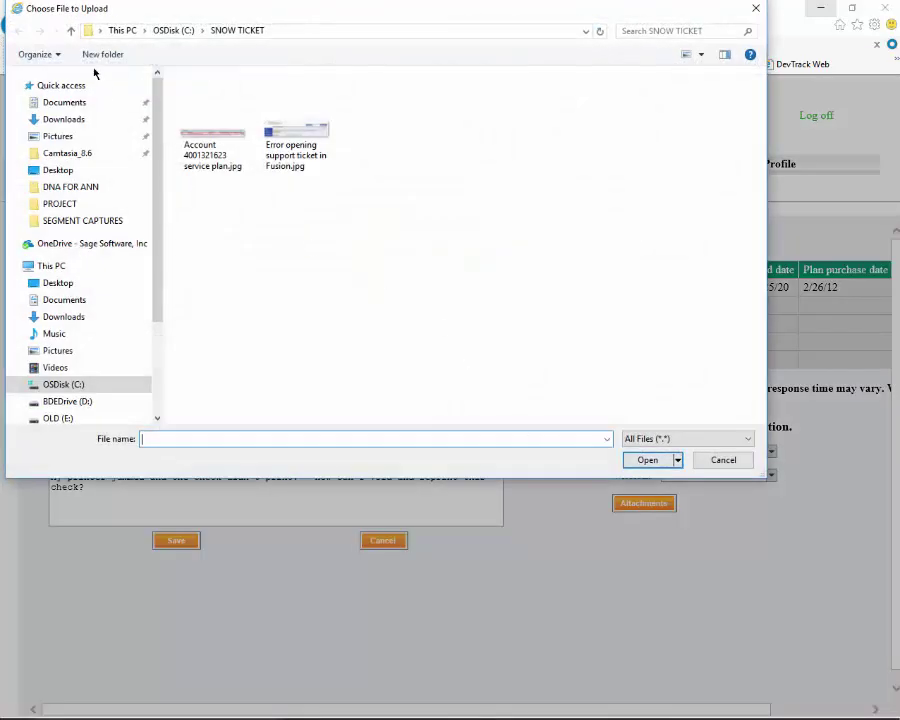
left_click(201, 147)
left_click(640, 462)
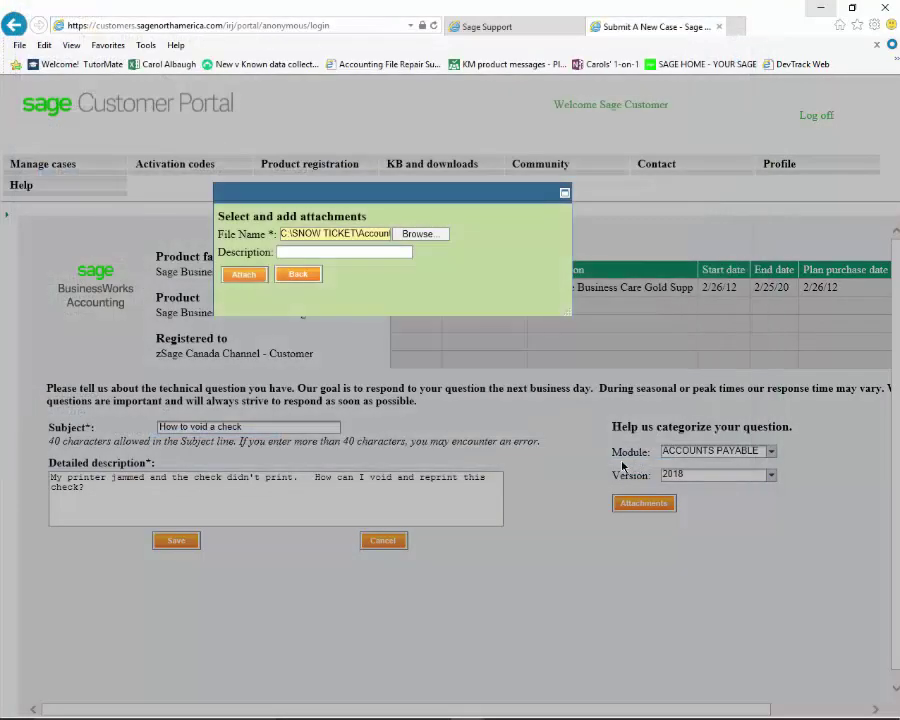
left_click(313, 249)
type("Error mes")
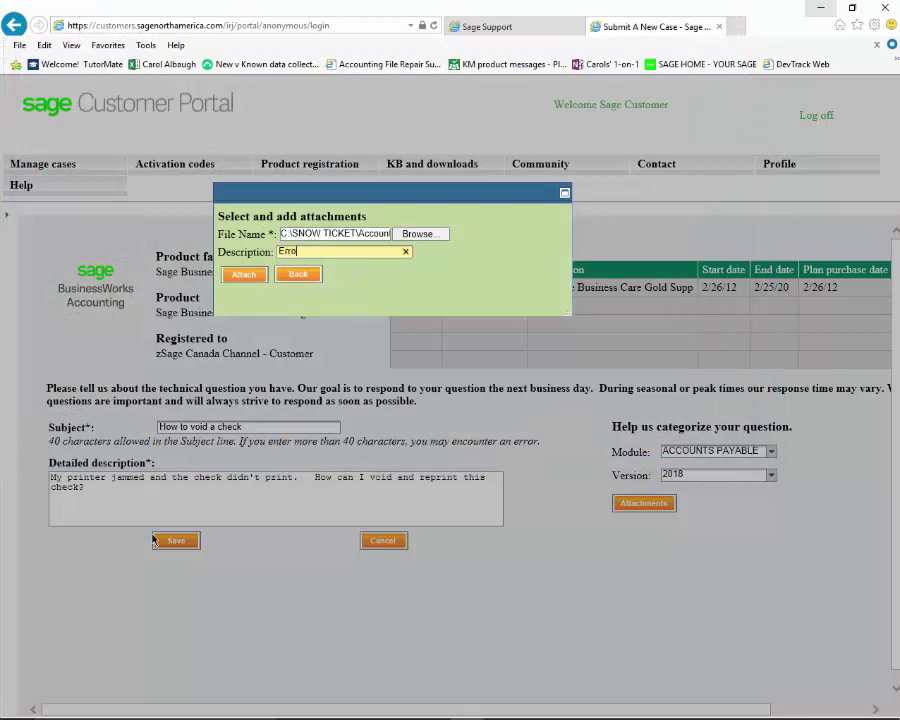
type("sage")
left_click(244, 277)
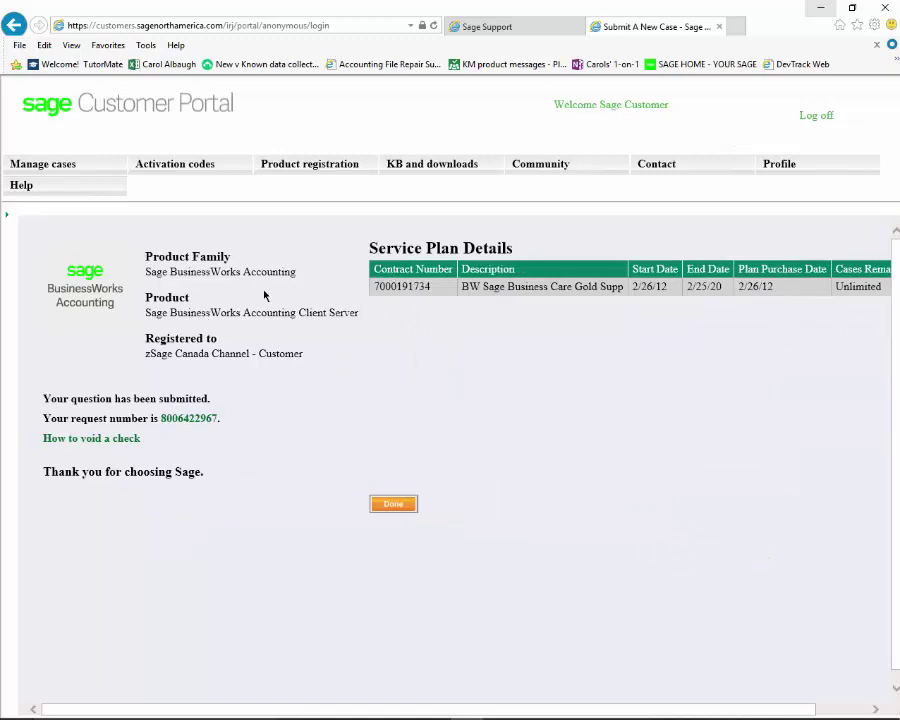
Highlight the request number and 'How to void a check' subject, then dismiss the confirmation
double_click(55, 420)
left_click_drag(55, 422, 321, 459)
left_click_drag(45, 440, 152, 444)
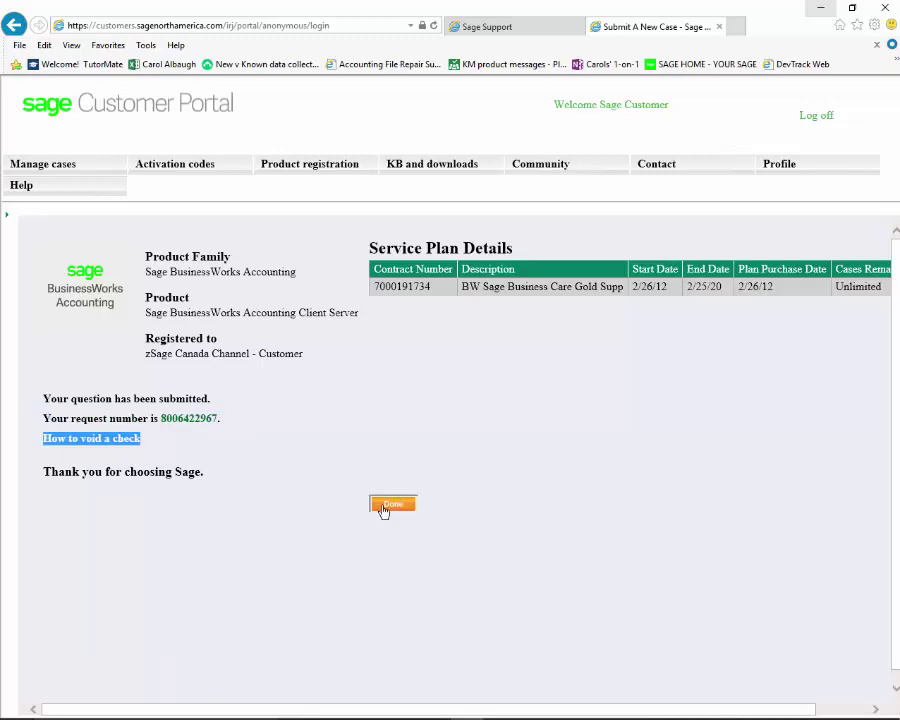
left_click(468, 704)
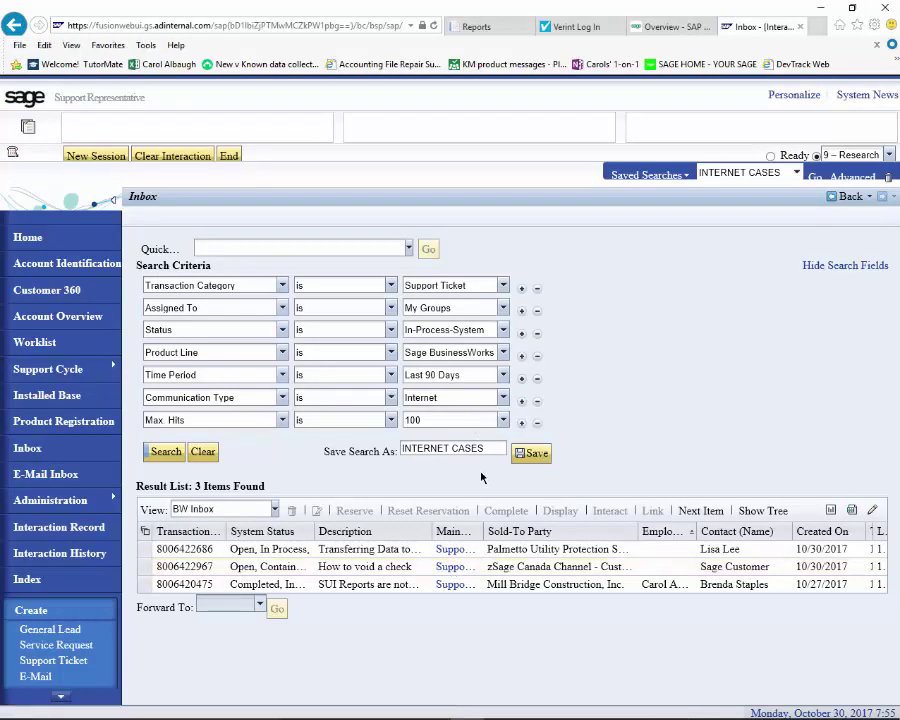
Open the 'How to void a check' ticket, review the customer's note, and launch Search ResWB
left_click(574, 562)
scroll(636, 340, "up", 4)
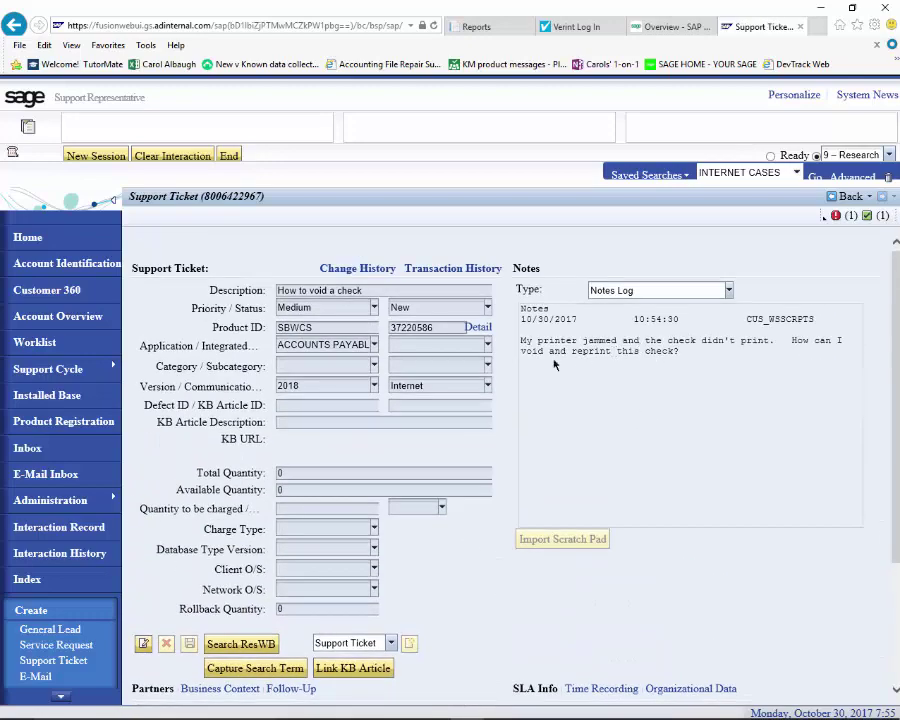
left_click_drag(531, 340, 713, 363)
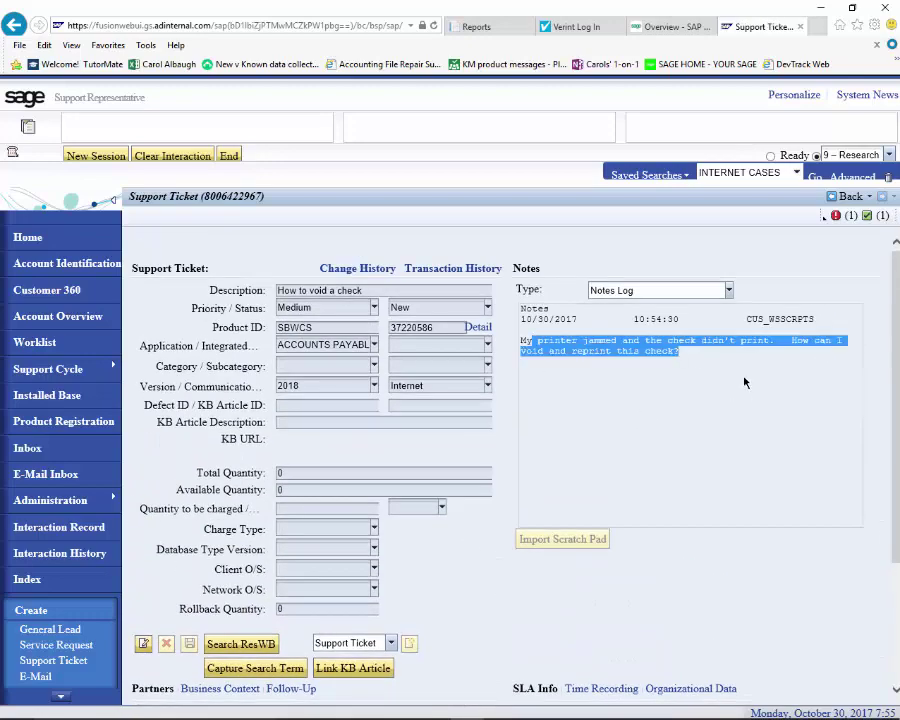
left_click(693, 342)
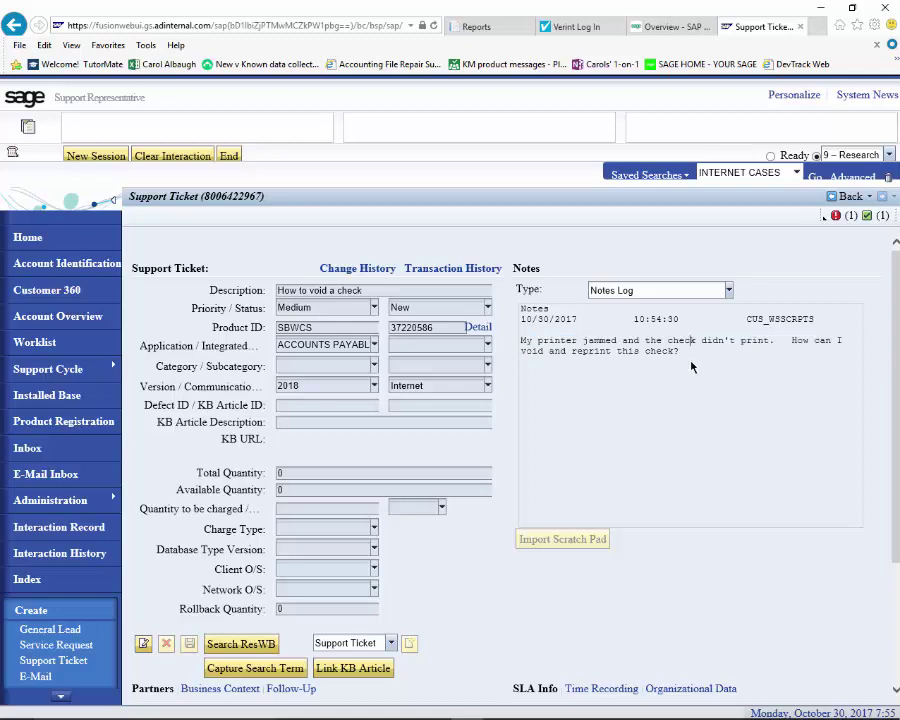
left_click(787, 341)
left_click(216, 643)
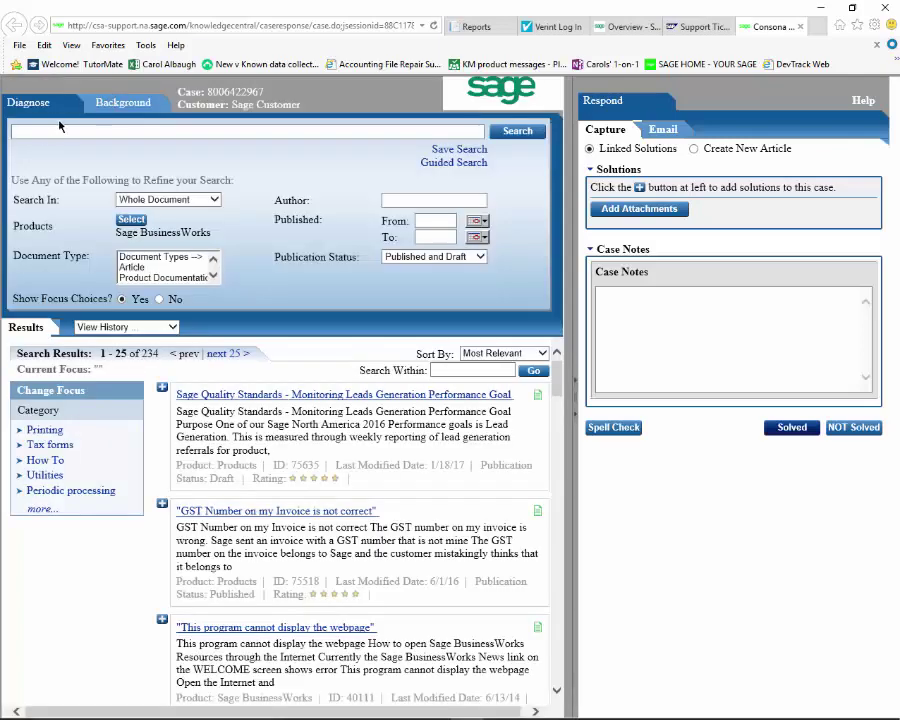
Search Knowledge Central for 'void and reprint check'
left_click(59, 126)
type("v")
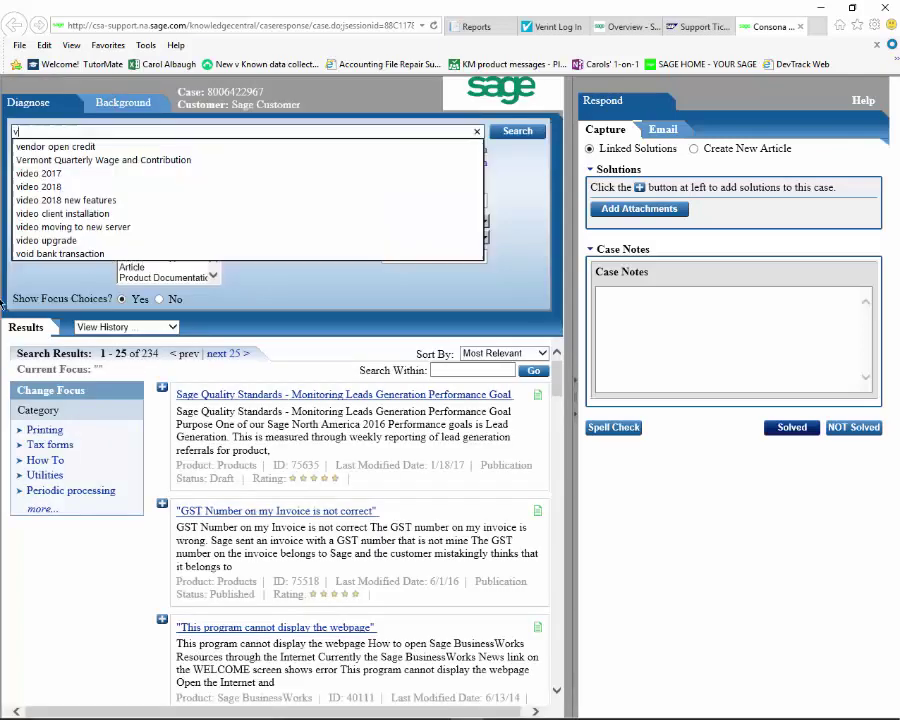
type("oid and reprint check")
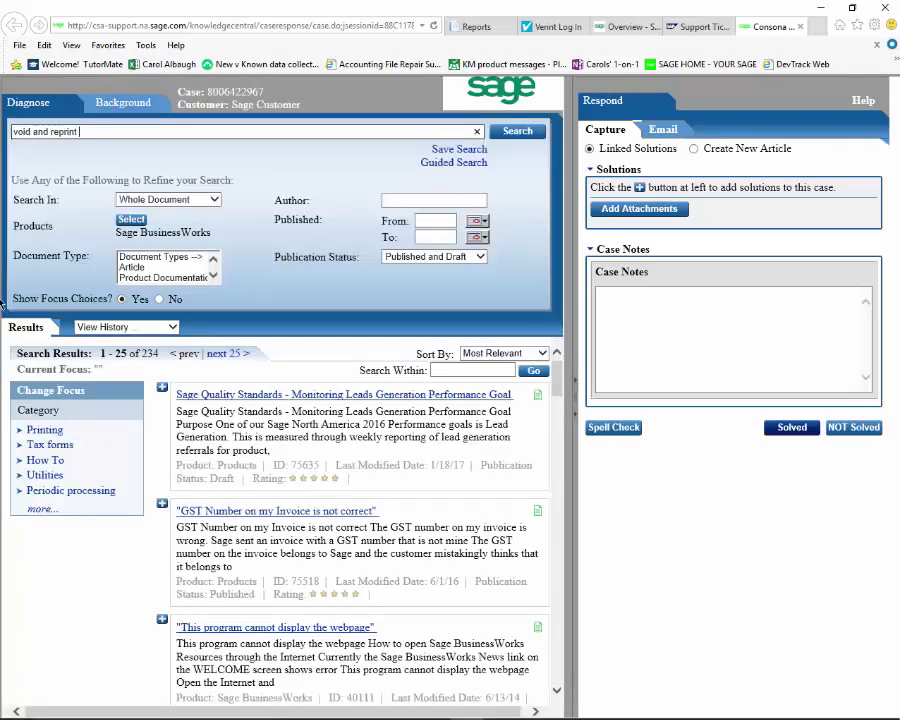
key("Return")
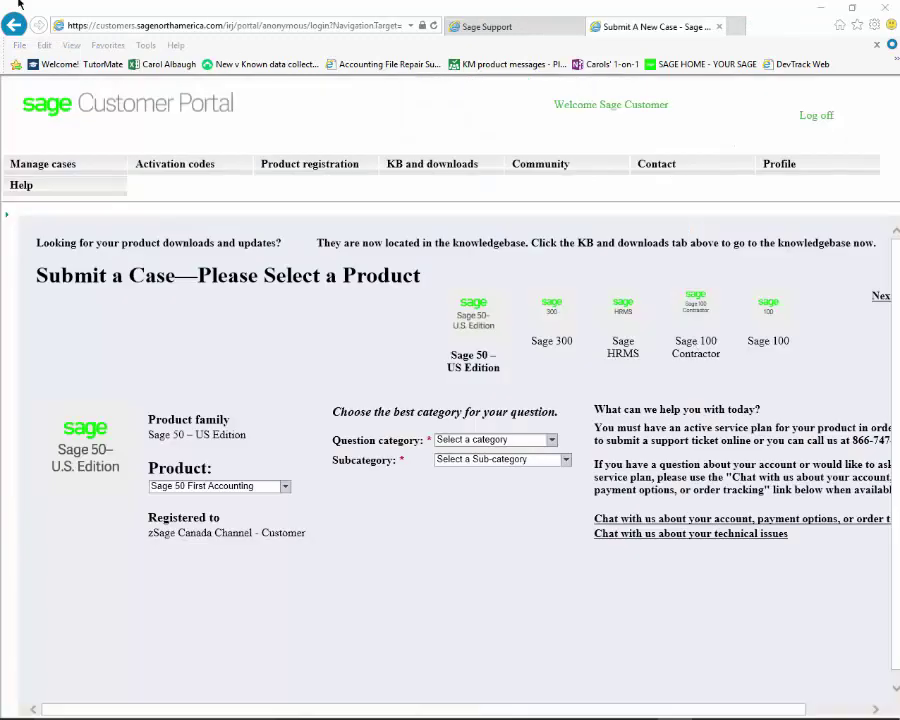
Go to Case History under Manage cases to see the new 'How to void a check' case
mouse_move(62, 168)
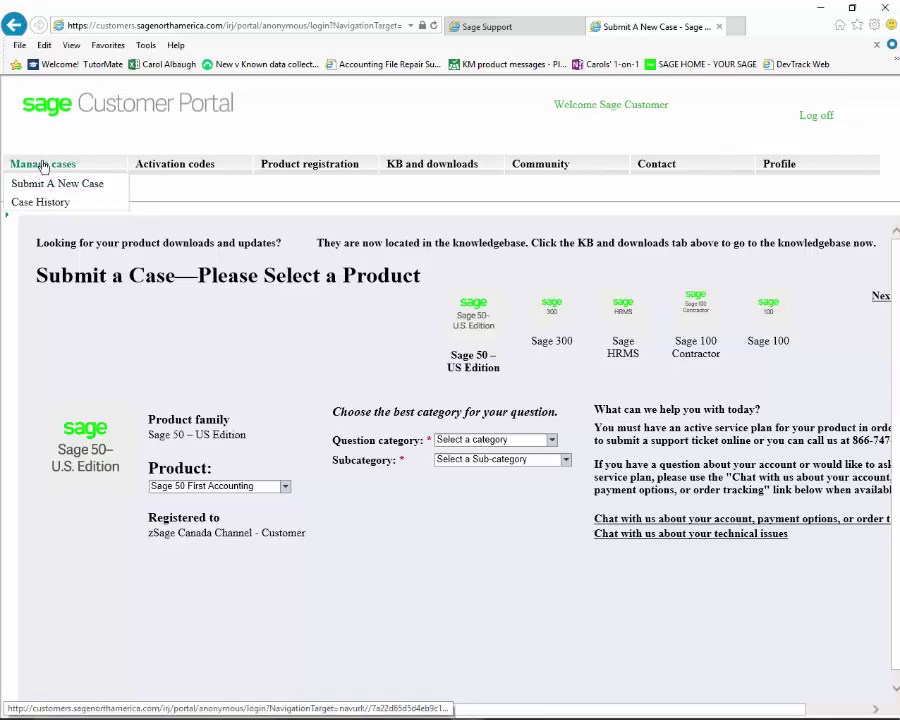
left_click(43, 166)
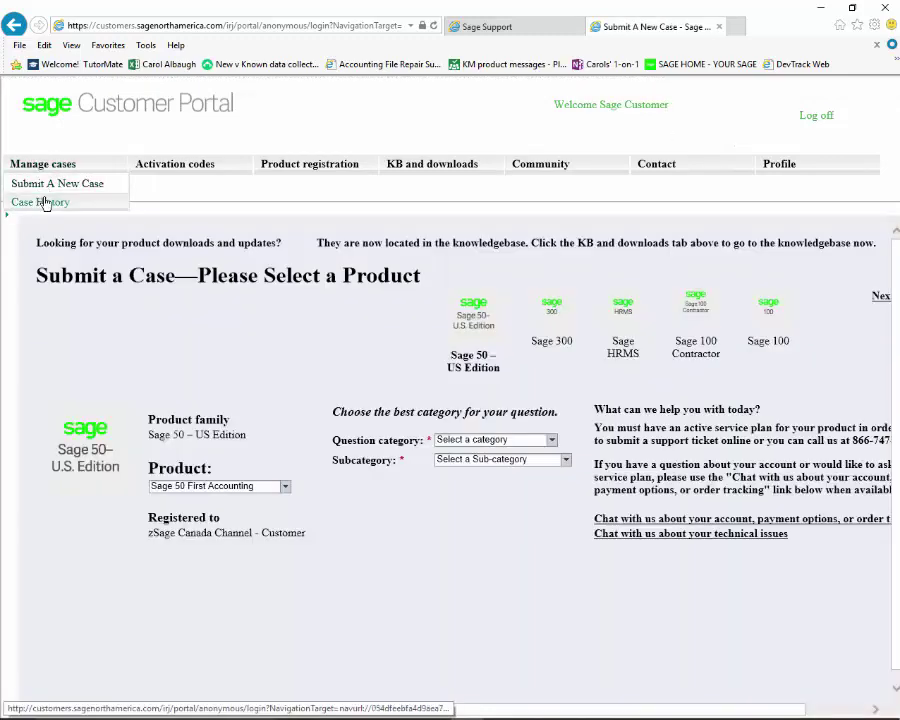
left_click(44, 202)
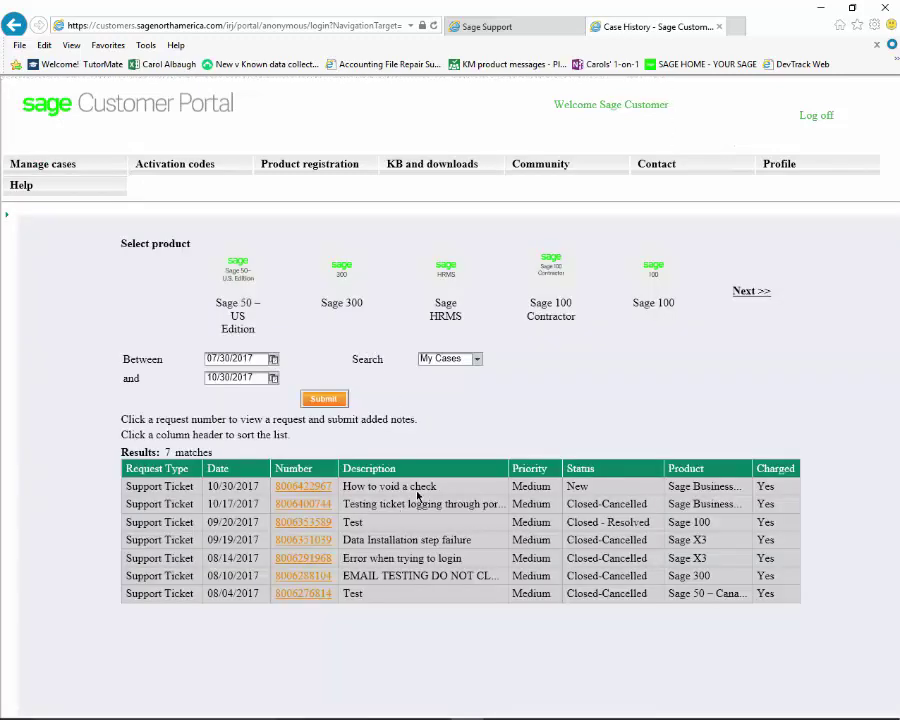
Change the Between start date from 07/30/2017 to 07/30/2016 and list the cases
left_click(262, 358)
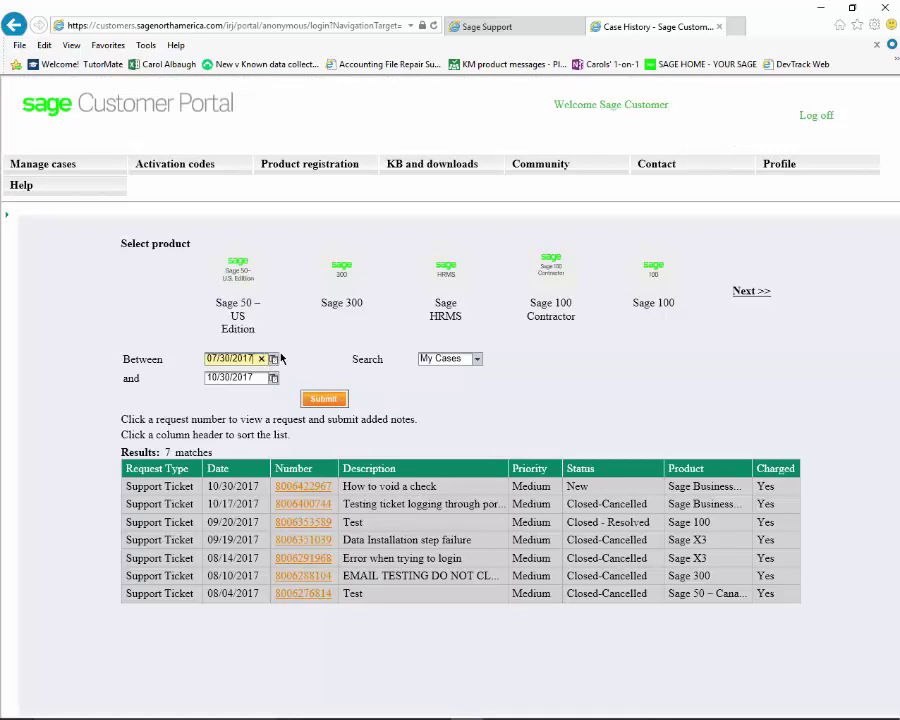
left_click(274, 359)
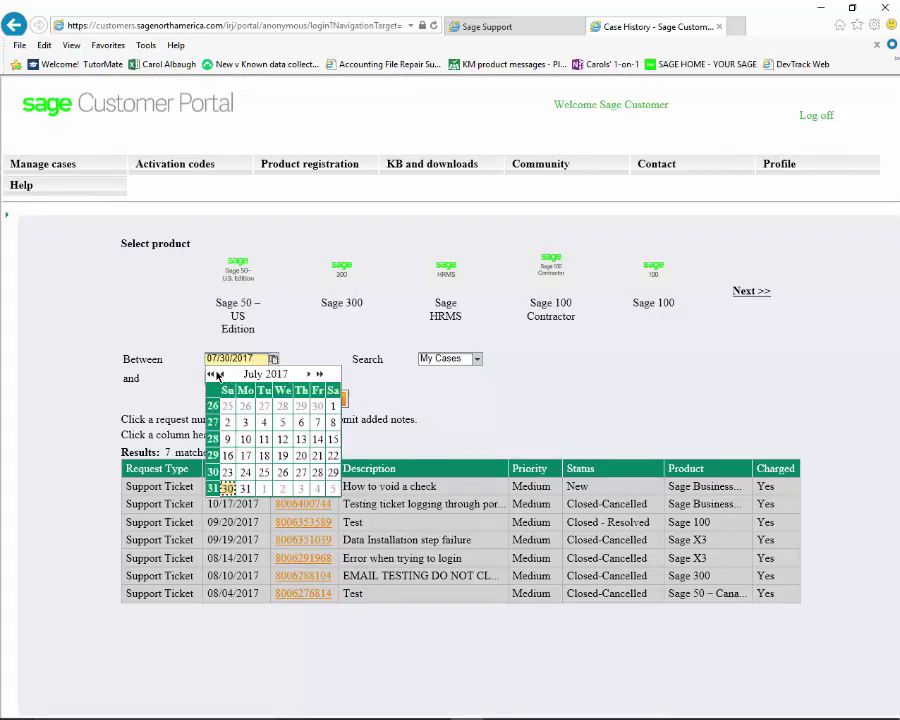
left_click(223, 375)
left_click(250, 358)
key("BackSpace")
type("6")
left_click(316, 398)
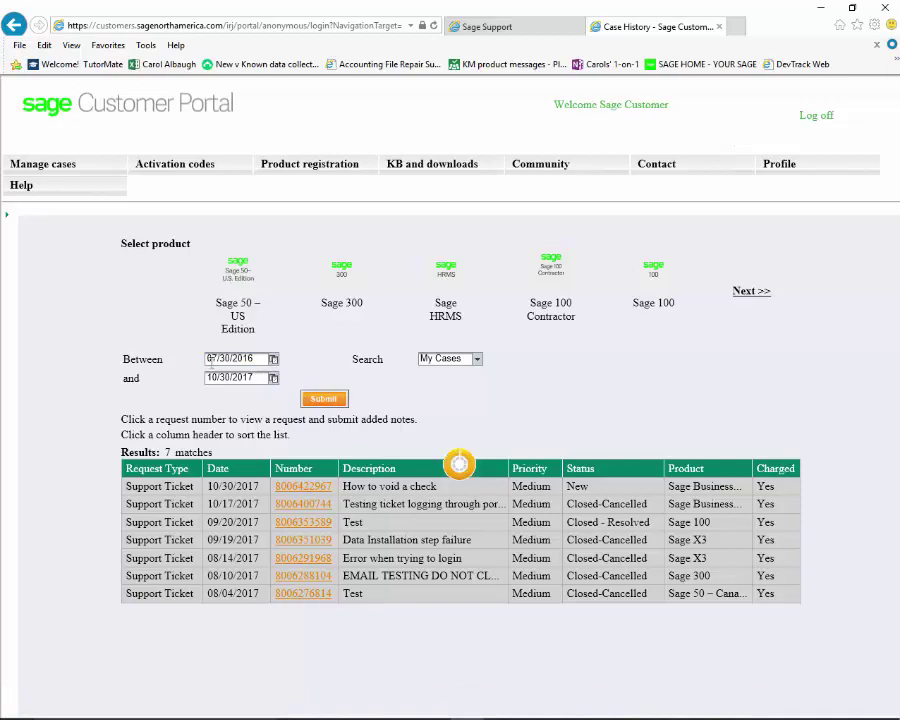
scroll(305, 345, "down", 2)
left_click(300, 376)
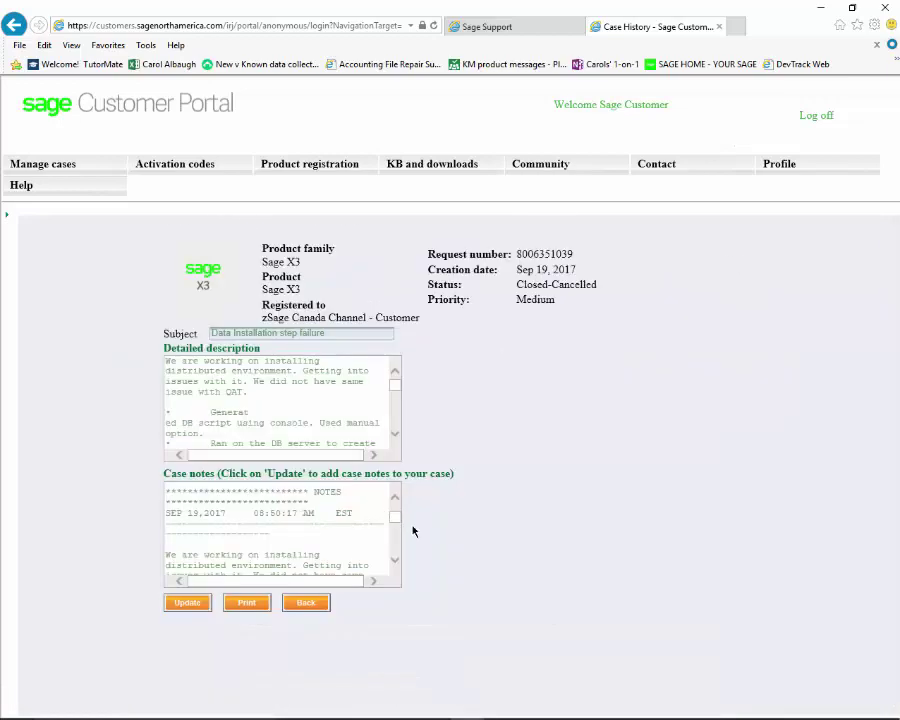
scroll(403, 519, "up", 3)
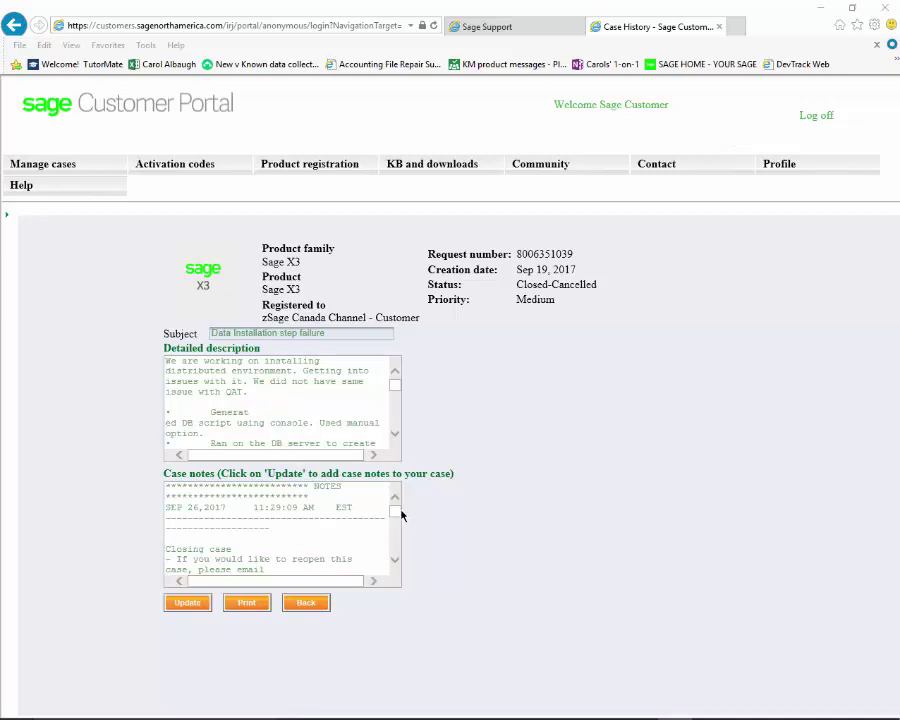
left_click_drag(400, 510, 398, 530)
scroll(398, 530, "down", 3)
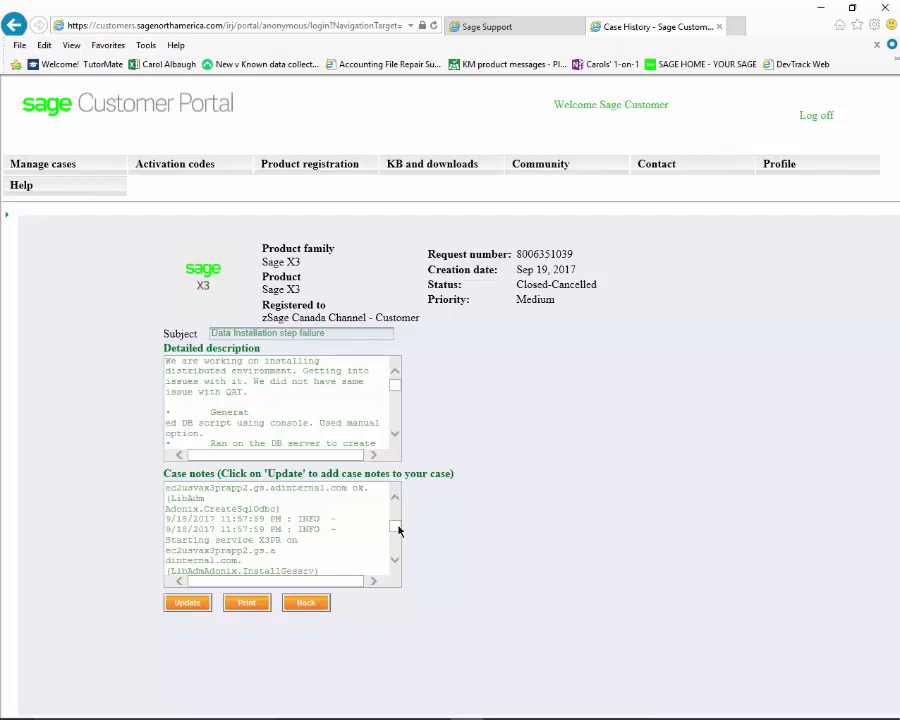
key("alt+Left")
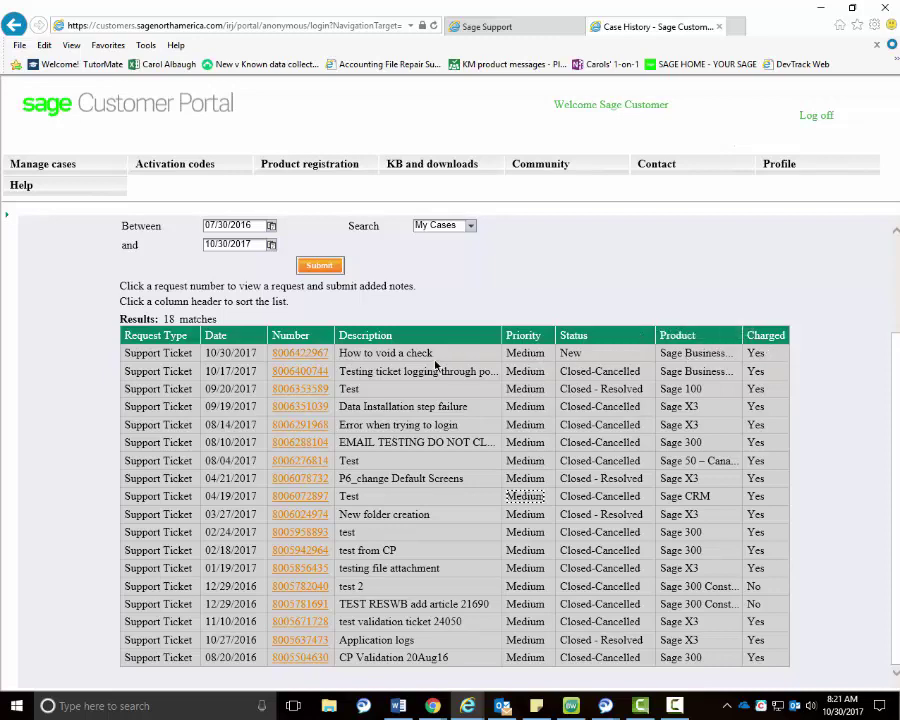
Open 'How to void a check' and submit Additional Info 'This case is still not resolved. I still need help.'
left_click(310, 352)
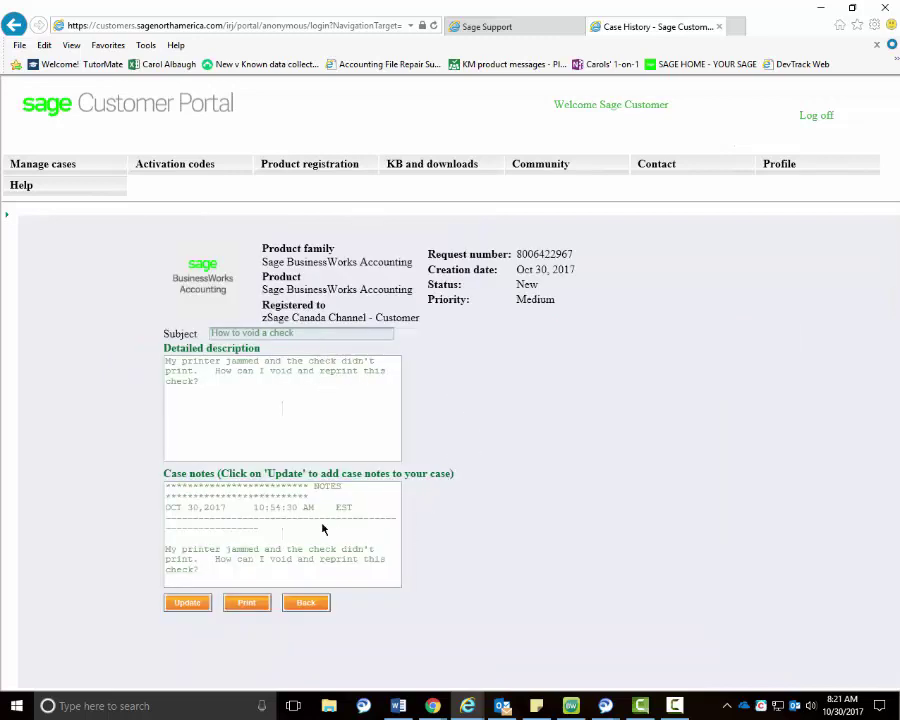
left_click(281, 527)
left_click(187, 603)
left_click(526, 493)
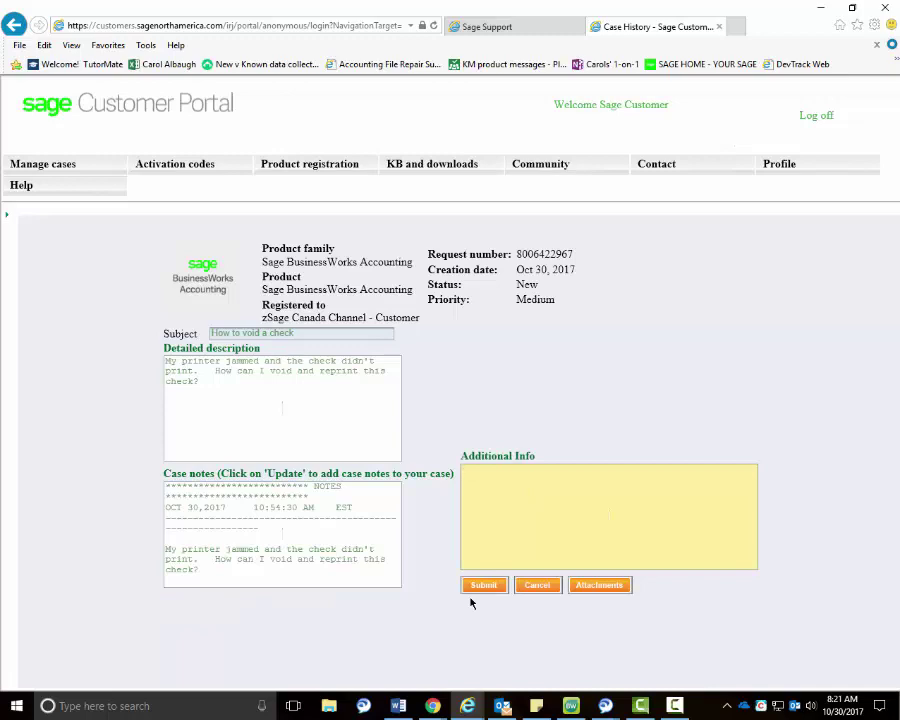
type("This case is still not resolved.  I still need help.")
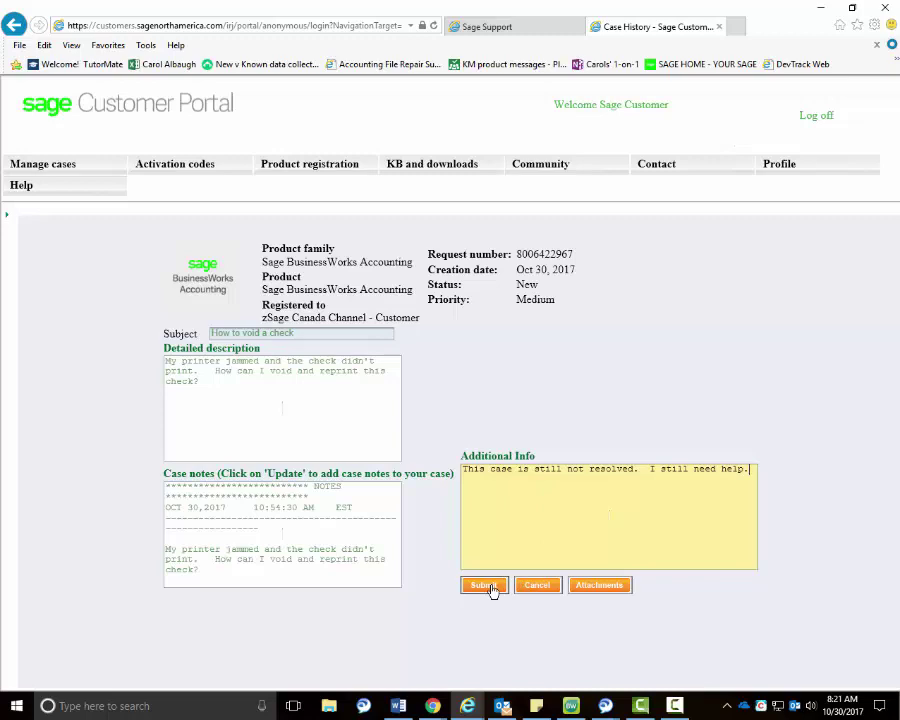
left_click(484, 585)
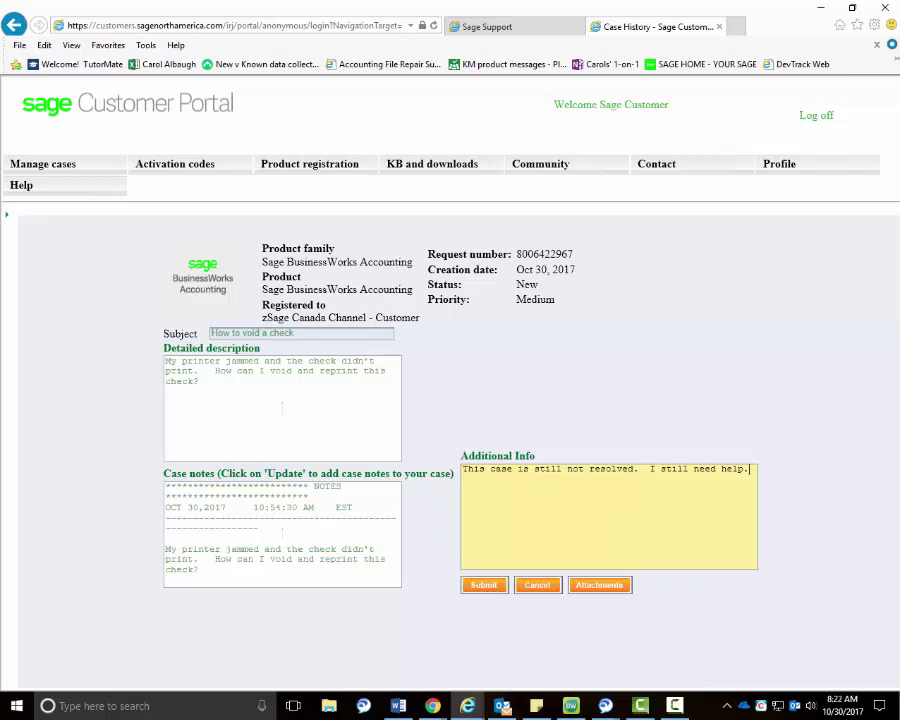